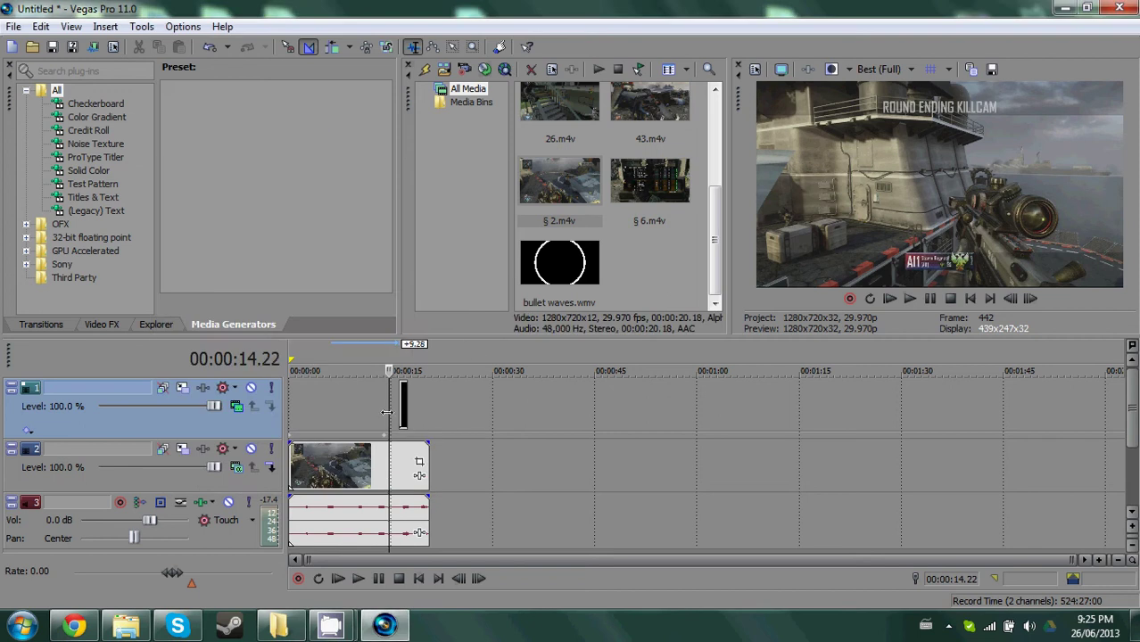
Step: Delete the gameplay clip, its audio and the short black clip, emptying all tracks
{"action": "mouse_move", "coordinate": [387, 412]}
{"action": "left_mouse_down"}
{"action": "mouse_move", "coordinate": [357, 419]}
{"action": "mouse_move", "coordinate": [378, 420]}
{"action": "left_mouse_up"}
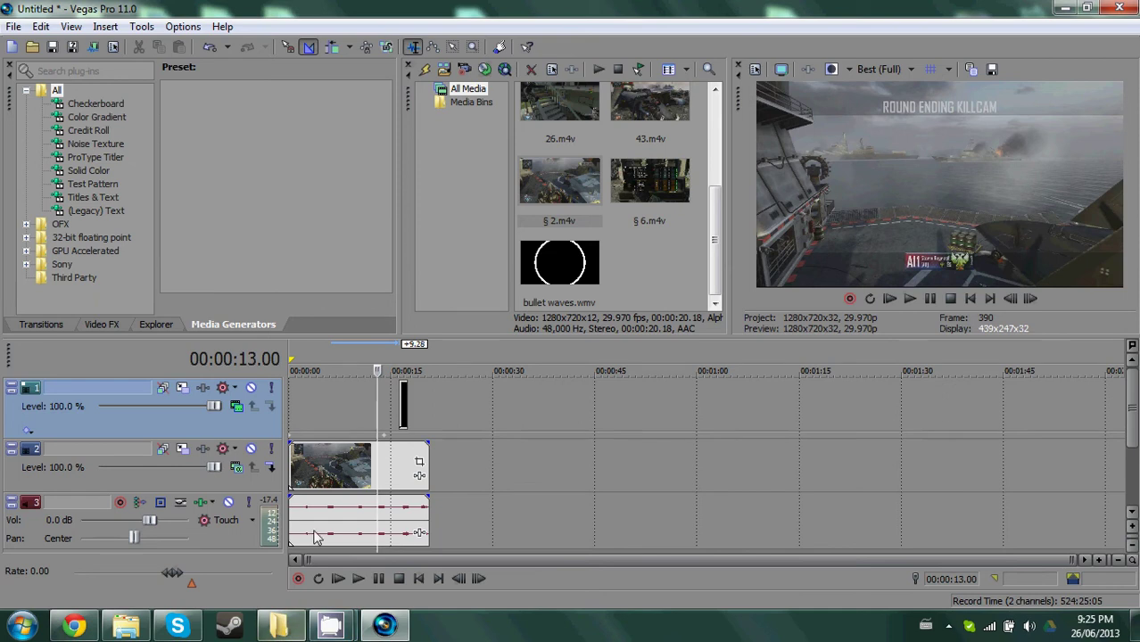
{"action": "left_click", "coordinate": [406, 456]}
{"action": "key", "text": "Delete"}
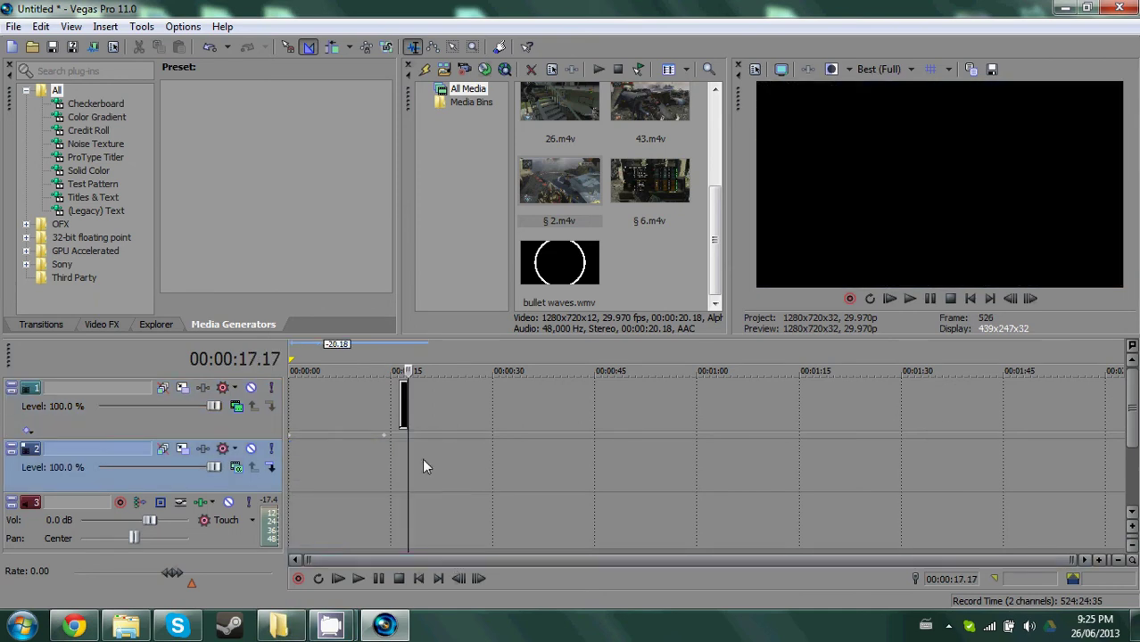
{"action": "left_click", "coordinate": [399, 405]}
{"action": "key", "text": "Delete"}
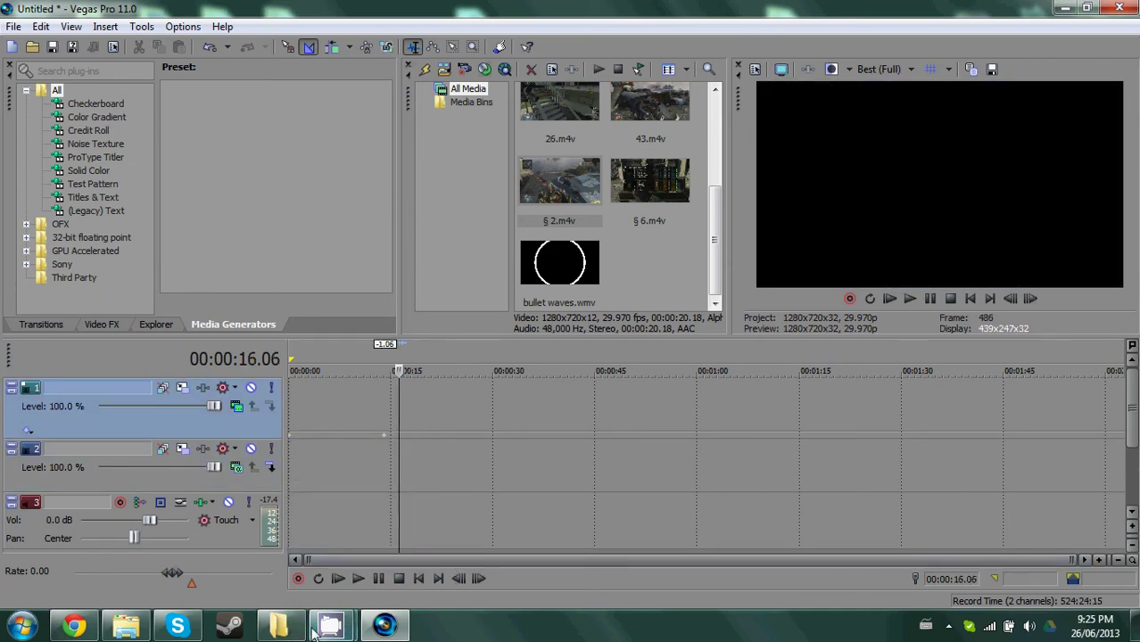
Step: Find the bullet waves video in My Documents > FLUXS VFX > VFX and play it
{"action": "left_click", "coordinate": [290, 629]}
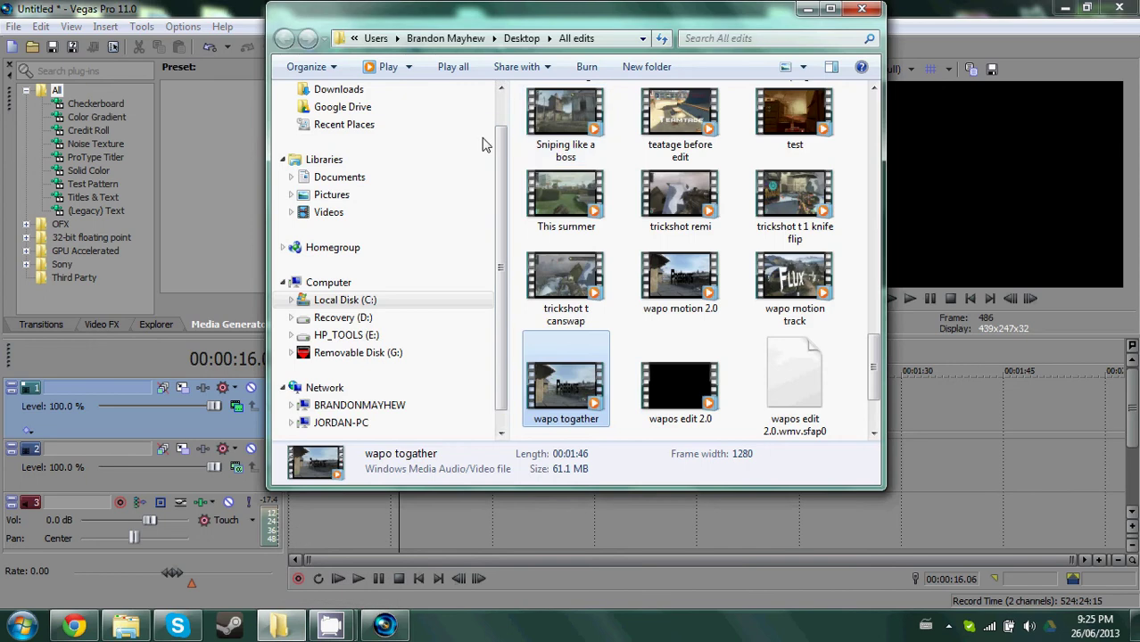
{"action": "left_click", "coordinate": [446, 38]}
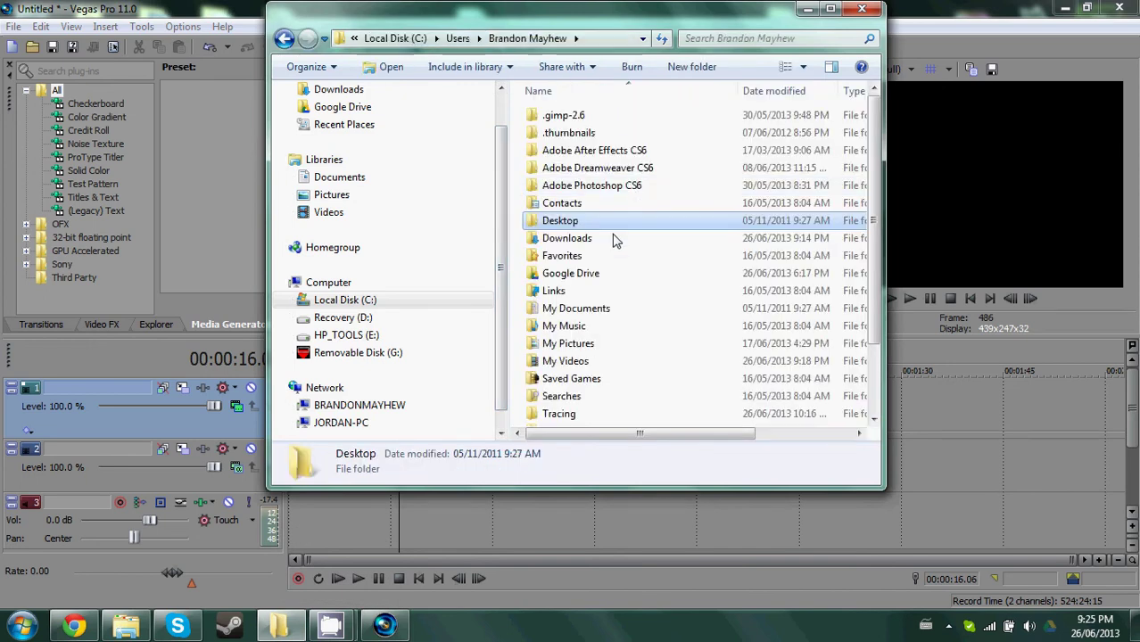
{"action": "double_click", "coordinate": [578, 308]}
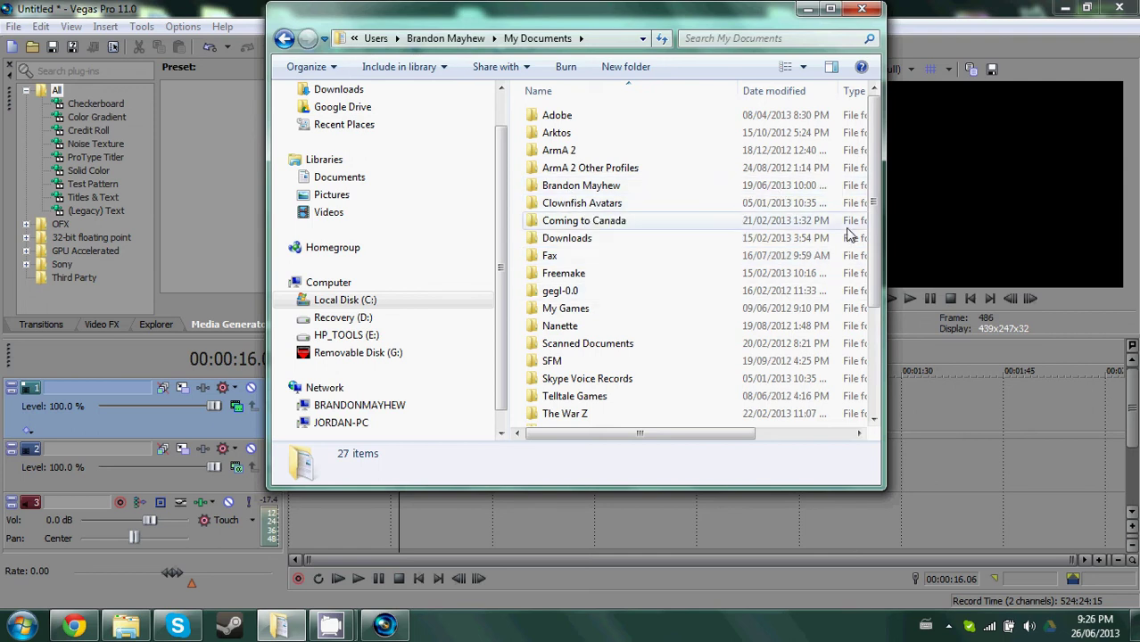
{"action": "left_click", "coordinate": [656, 190]}
{"action": "double_click", "coordinate": [656, 196]}
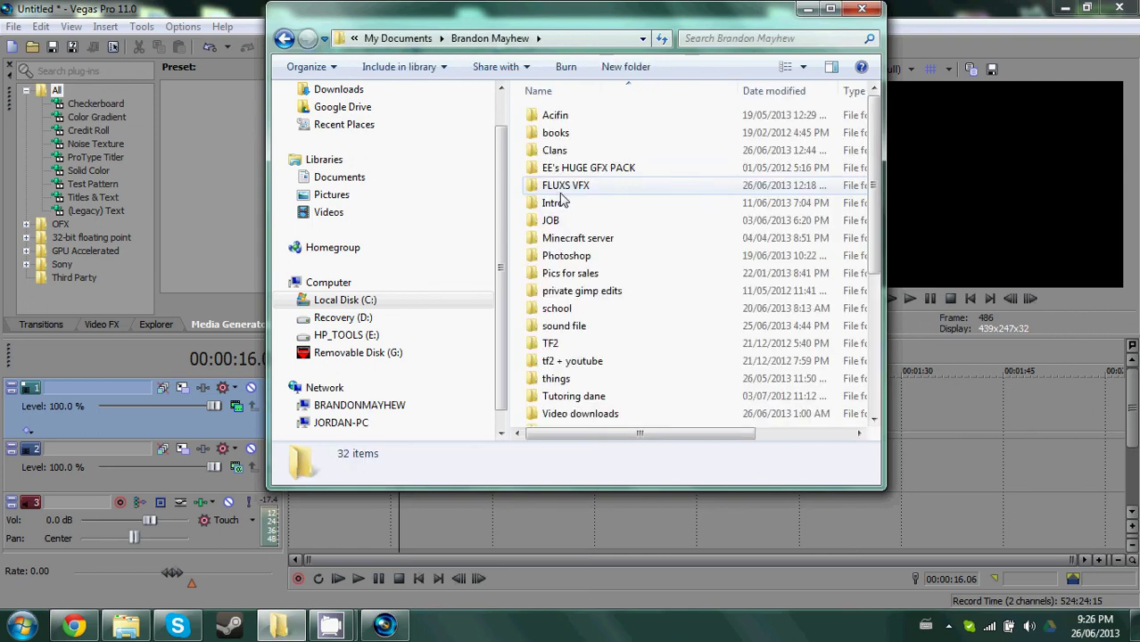
{"action": "double_click", "coordinate": [580, 185]}
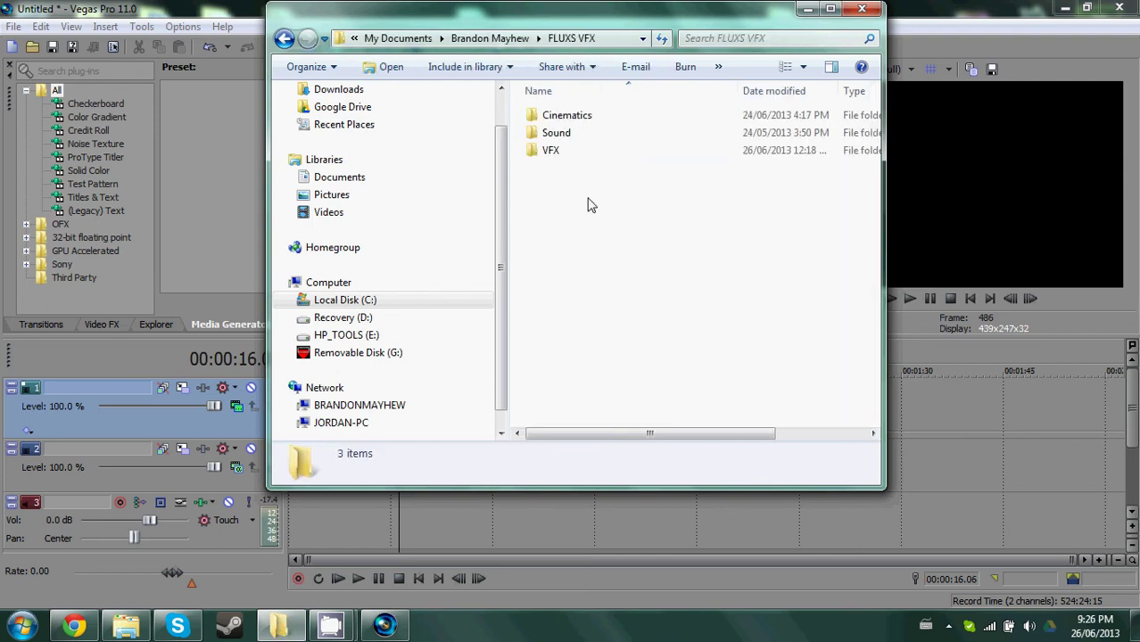
{"action": "double_click", "coordinate": [550, 150]}
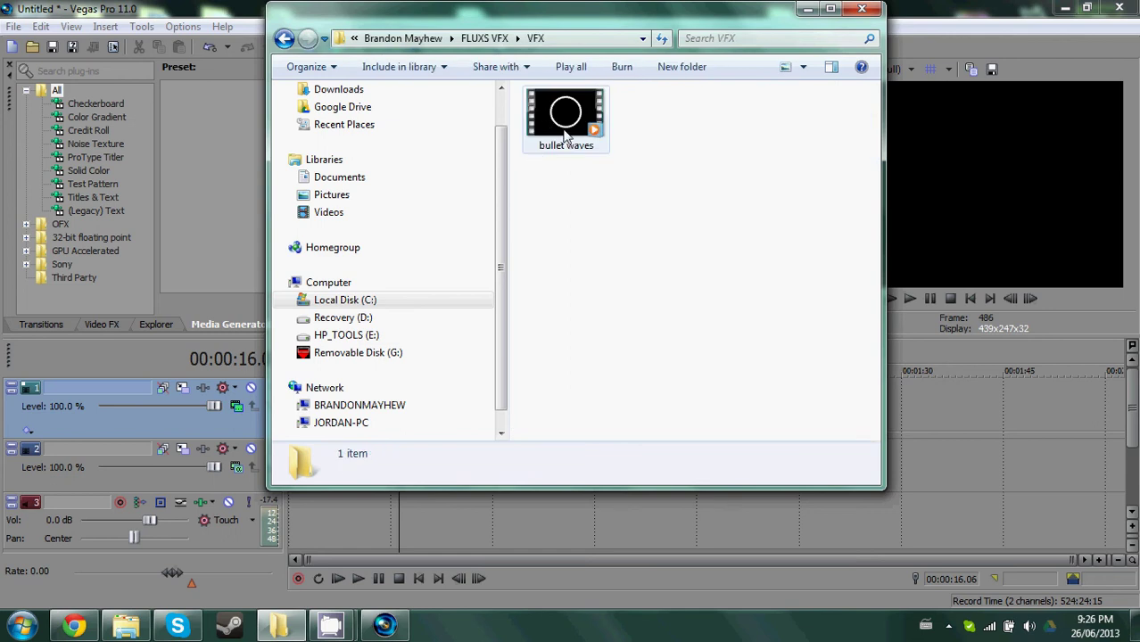
{"action": "left_click", "coordinate": [564, 134]}
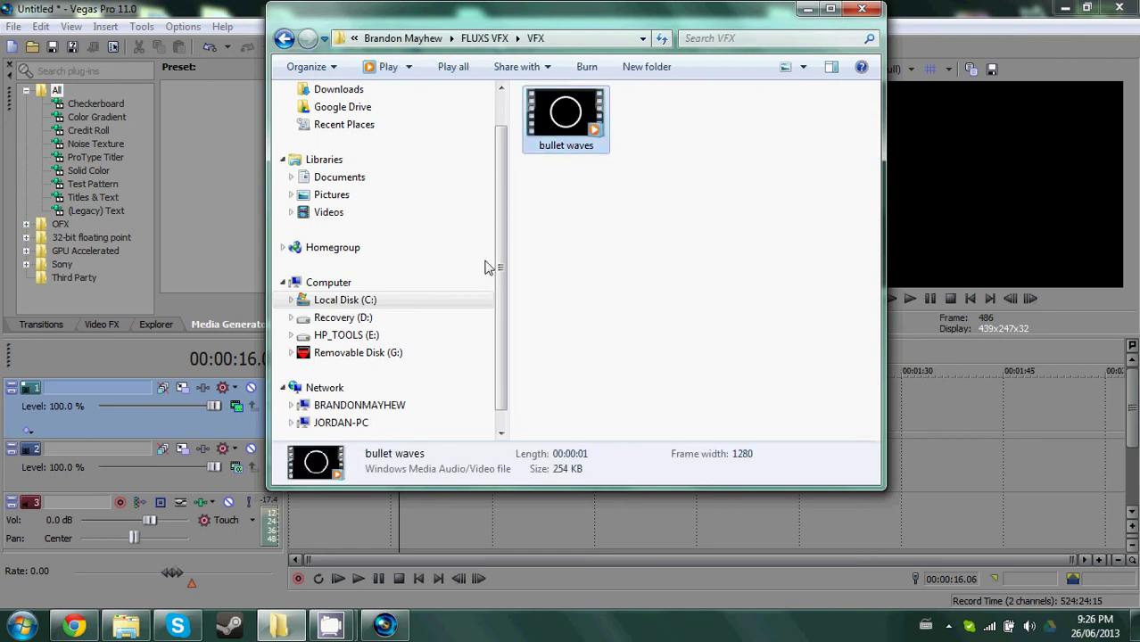
{"action": "key", "text": "Return"}
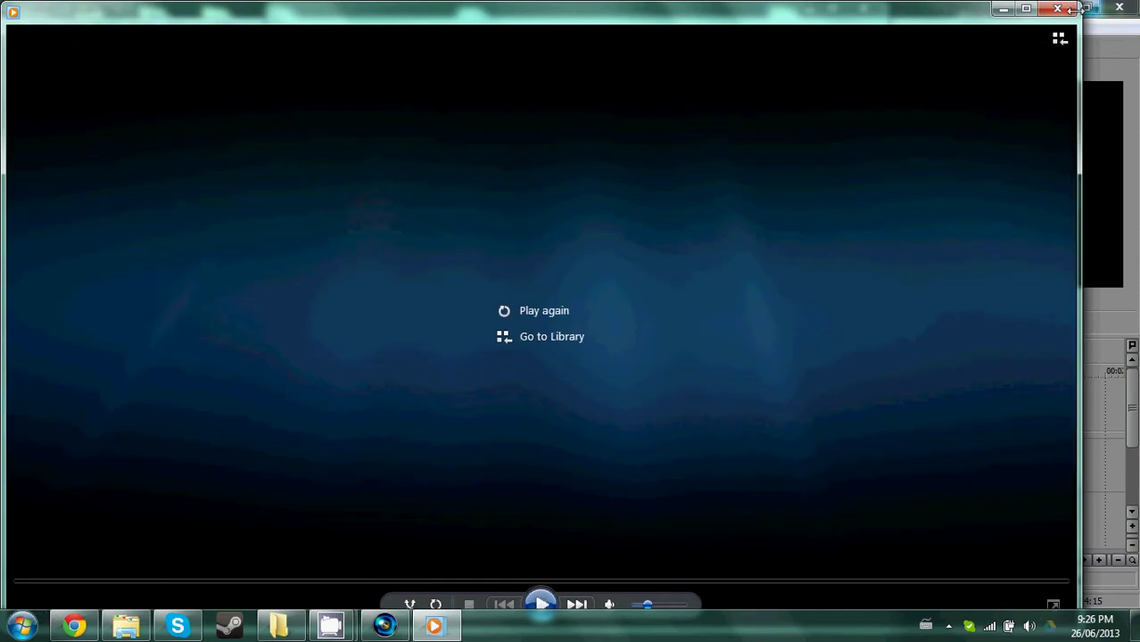
Step: Close the player and Explorer, then delete one empty video track in Vegas
{"action": "left_click", "coordinate": [1057, 9]}
{"action": "left_click", "coordinate": [864, 8]}
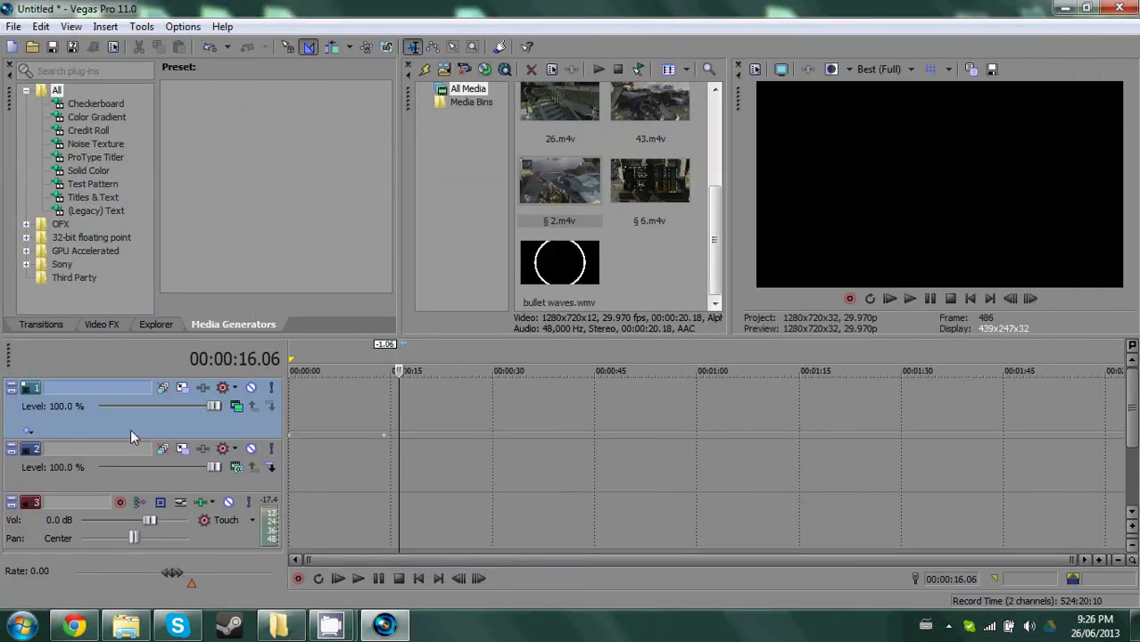
{"action": "right_click", "coordinate": [131, 429]}
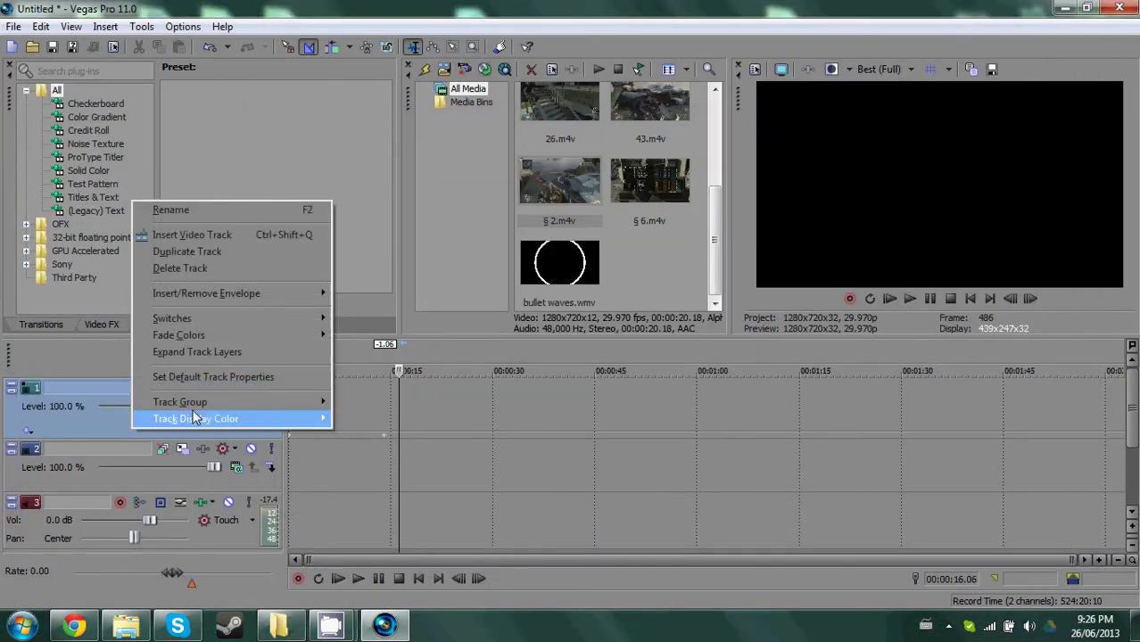
{"action": "left_click", "coordinate": [192, 269]}
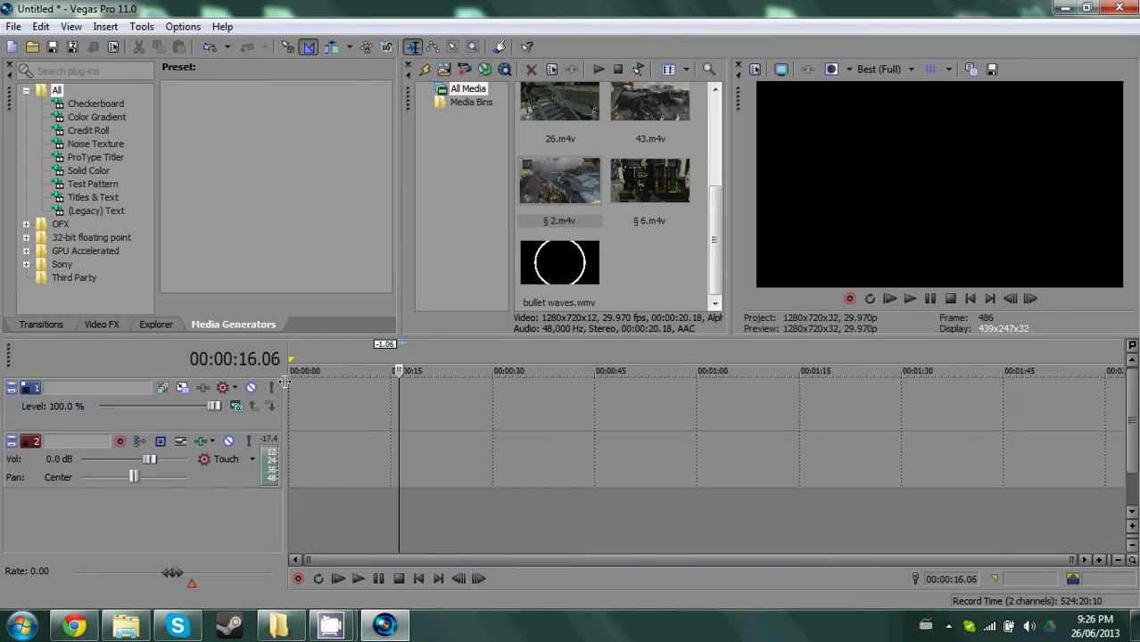
Step: Place § 2.m4v at the timeline start and set the cursor to about 00:00:02.23
{"action": "left_click", "coordinate": [561, 196]}
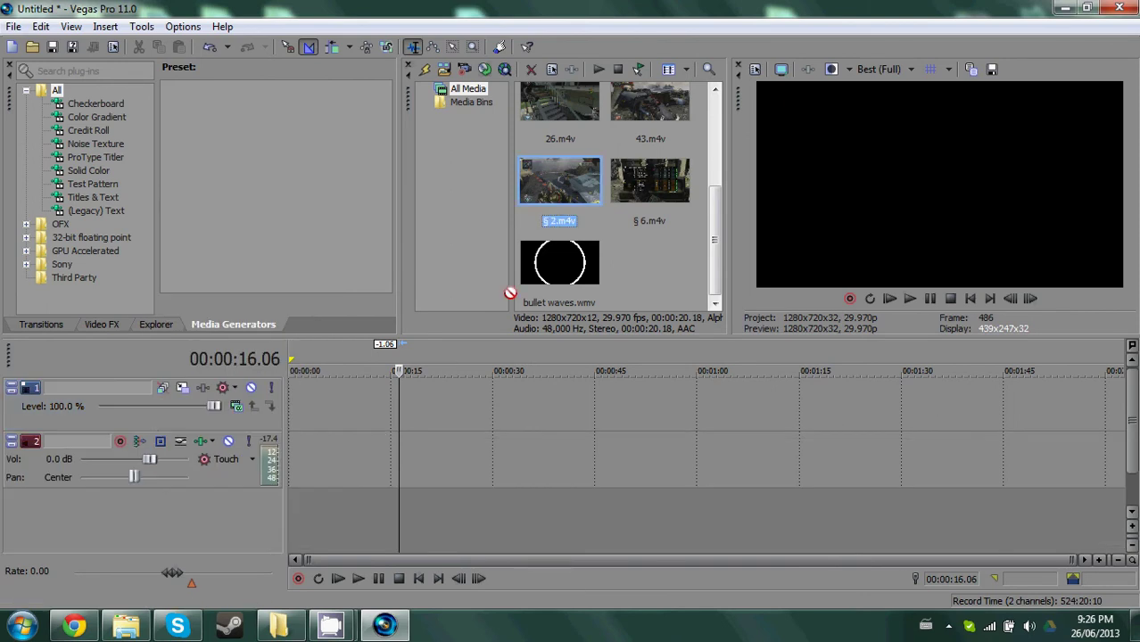
{"action": "left_click_drag", "start_coordinate": [509, 293], "coordinate": [335, 392]}
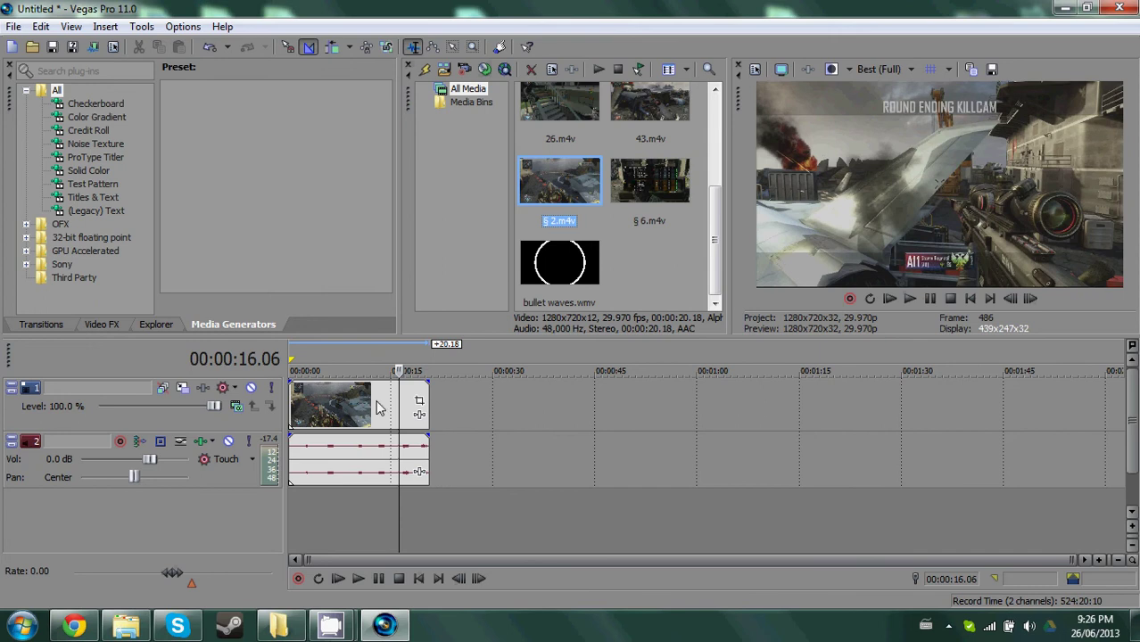
{"action": "left_click", "coordinate": [332, 410]}
{"action": "left_click", "coordinate": [317, 424]}
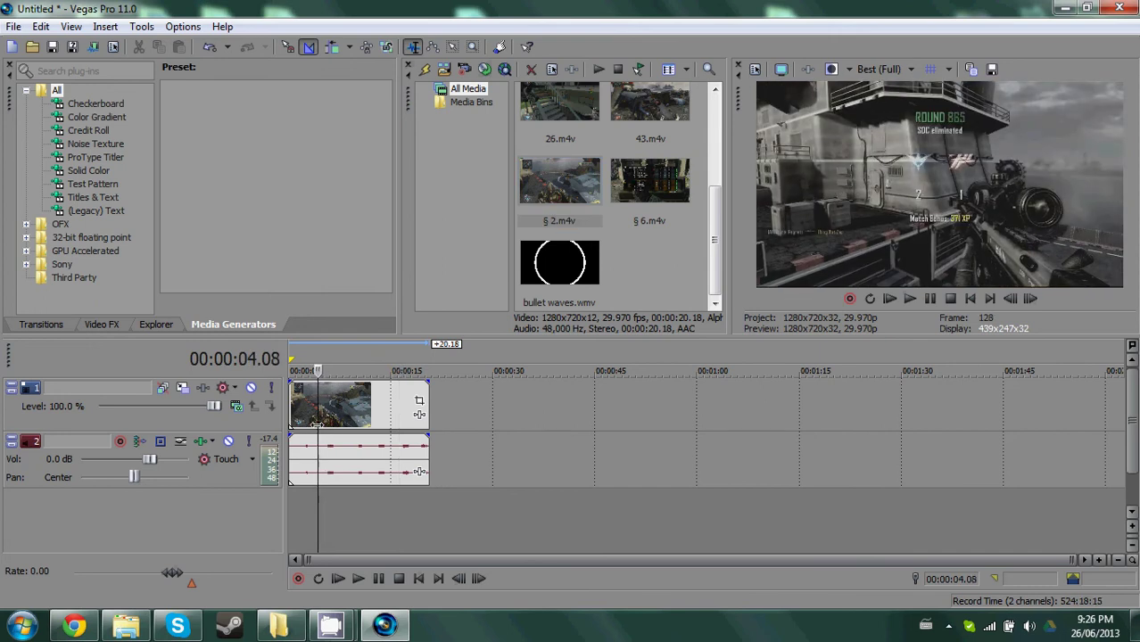
{"action": "left_click", "coordinate": [318, 423]}
{"action": "left_click", "coordinate": [315, 425]}
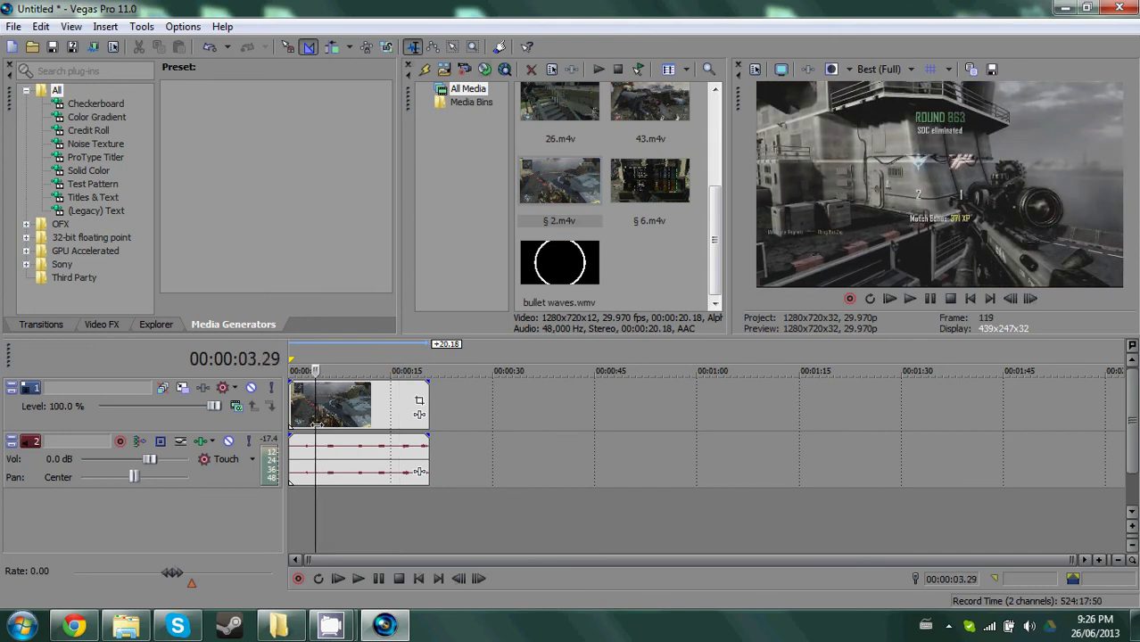
{"action": "left_click", "coordinate": [312, 425]}
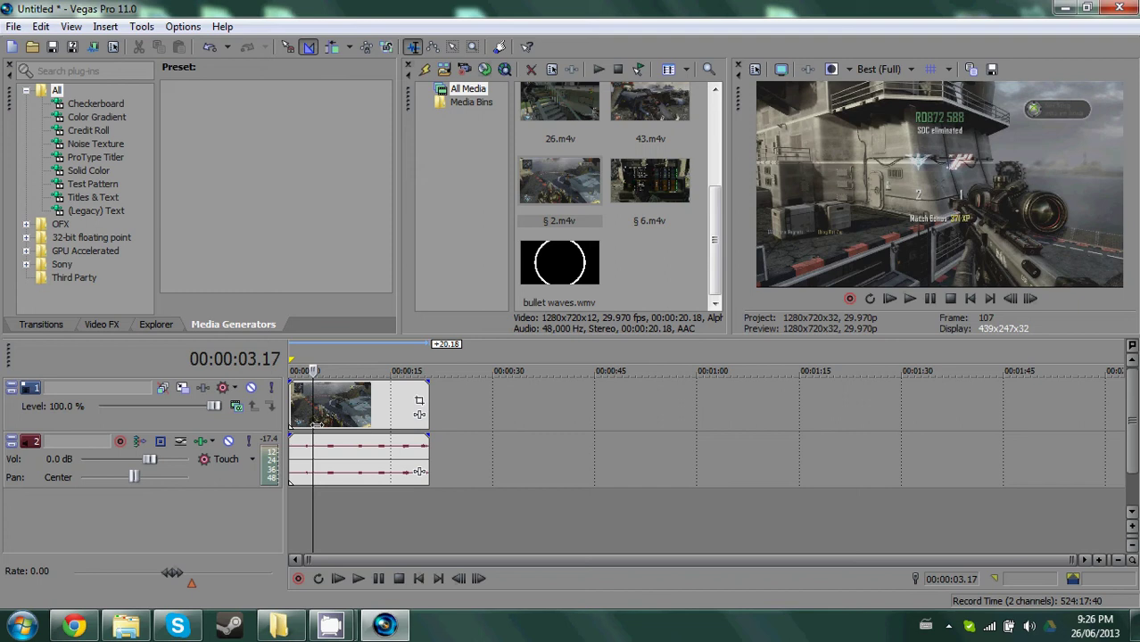
{"action": "left_click", "coordinate": [313, 425]}
{"action": "left_click", "coordinate": [310, 424]}
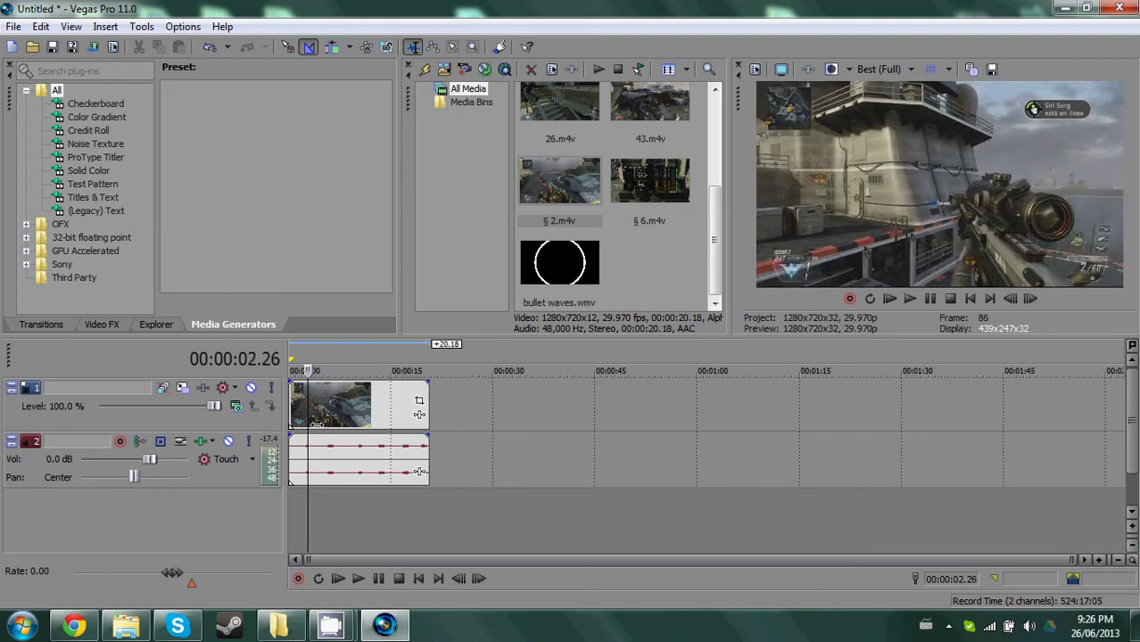
{"action": "left_click", "coordinate": [309, 424]}
{"action": "left_click", "coordinate": [311, 424]}
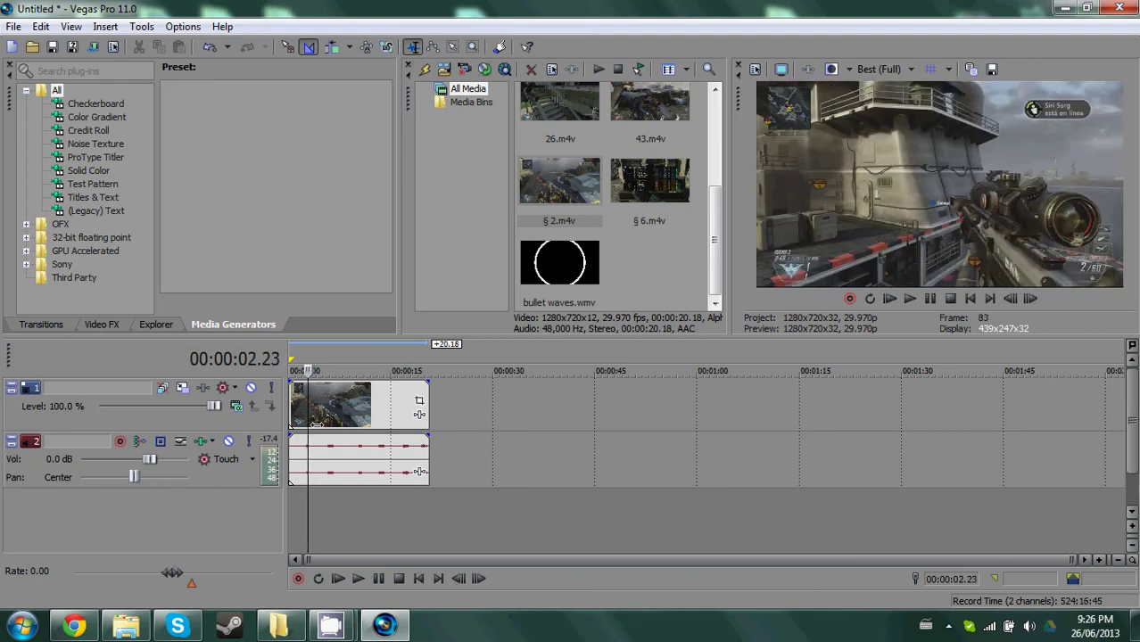
{"action": "scroll", "coordinate": [408, 449], "scroll_direction": "up", "scroll_amount": 3}
{"action": "scroll", "coordinate": [473, 470], "scroll_direction": "up", "scroll_amount": 3}
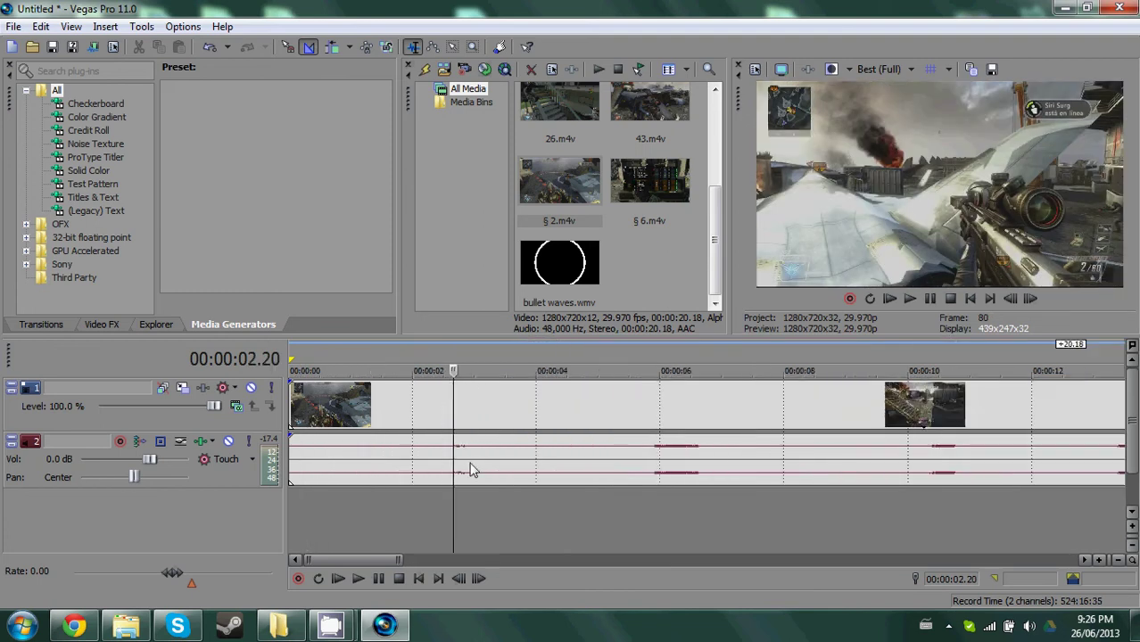
{"action": "scroll", "coordinate": [494, 468], "scroll_direction": "up", "scroll_amount": 2}
Step: Step one frame forward to 00:00:02.22 and add a marker named 'shot'
{"action": "key", "text": "Right"}
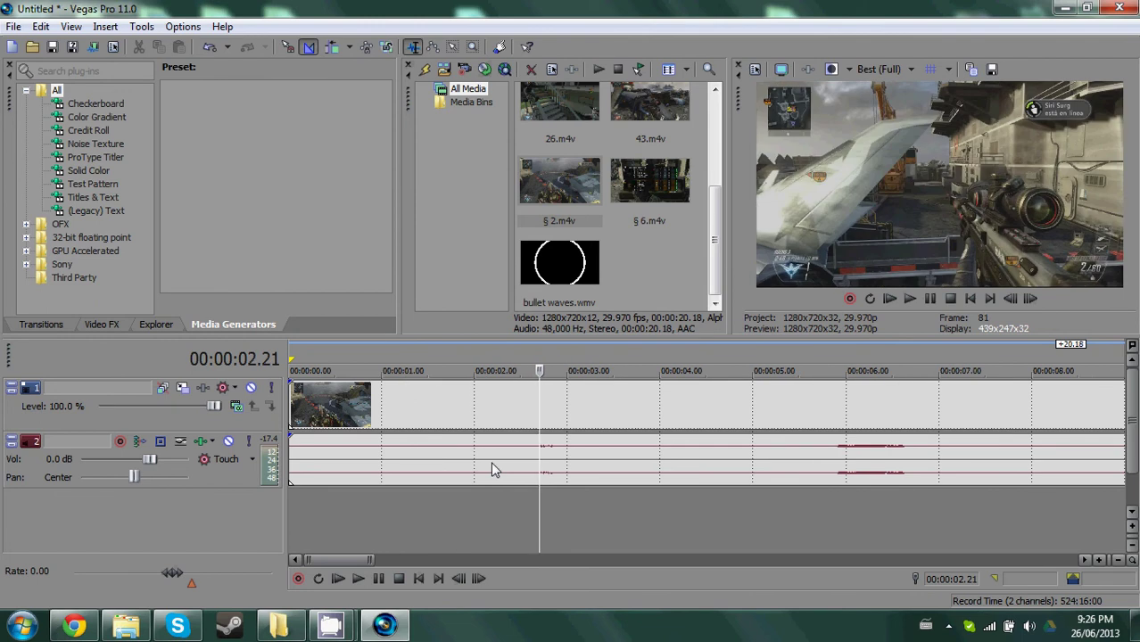
{"action": "key", "text": "Right"}
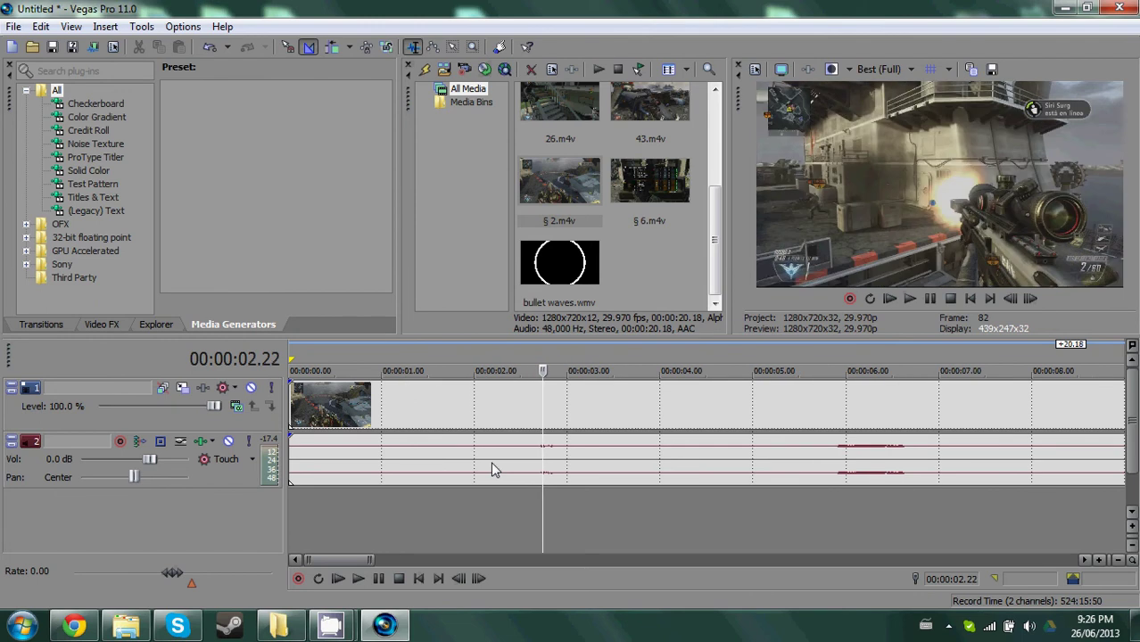
{"action": "type", "text": "m"}
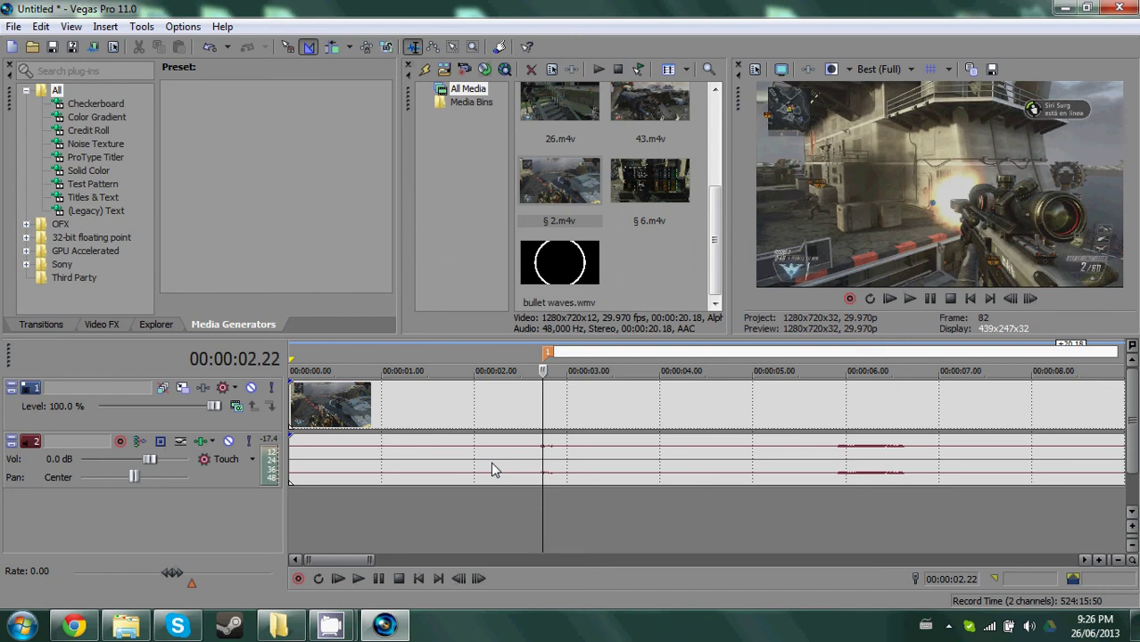
{"action": "type", "text": "shot"}
{"action": "key", "text": "Return"}
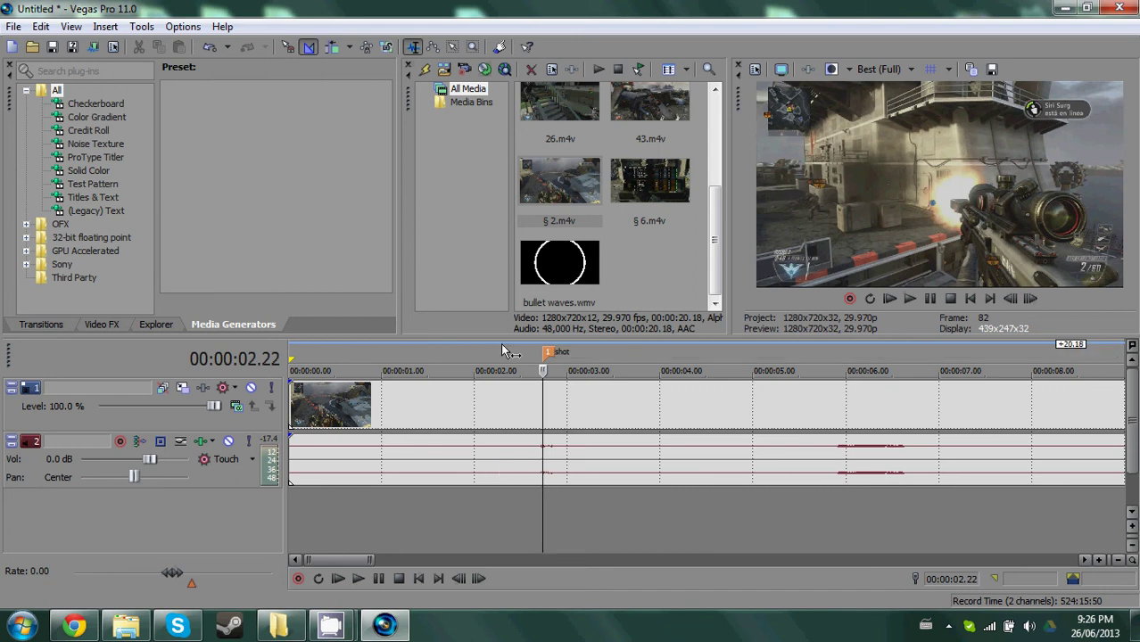
Step: Insert a top video track, place bullet waves.wmv at the shot marker, and preview it
{"action": "left_click", "coordinate": [536, 246]}
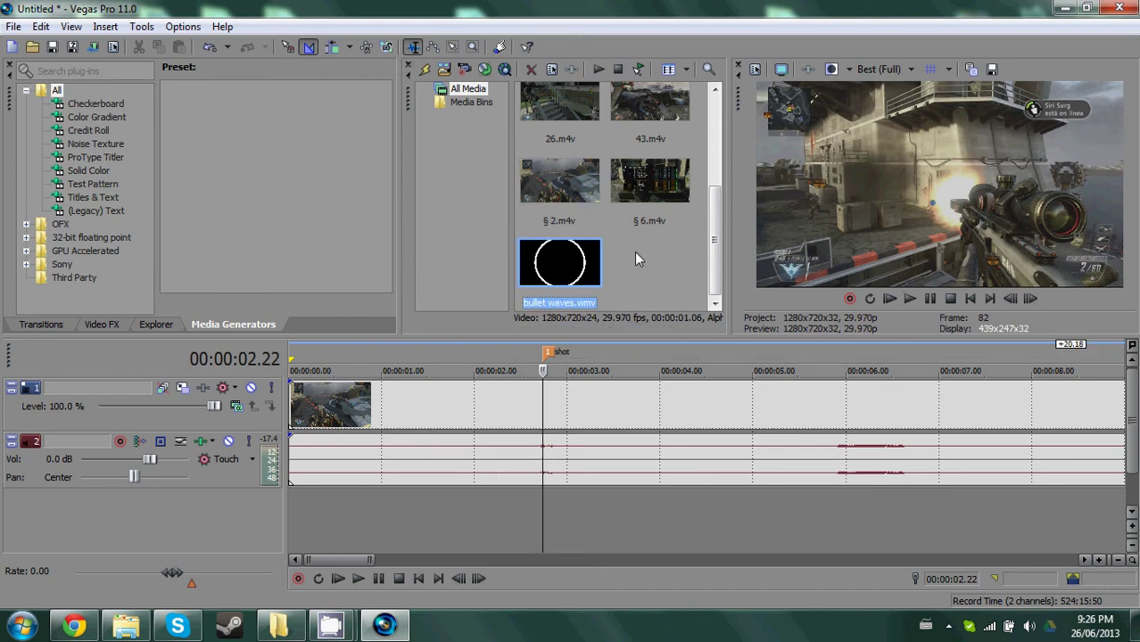
{"action": "right_click", "coordinate": [140, 528]}
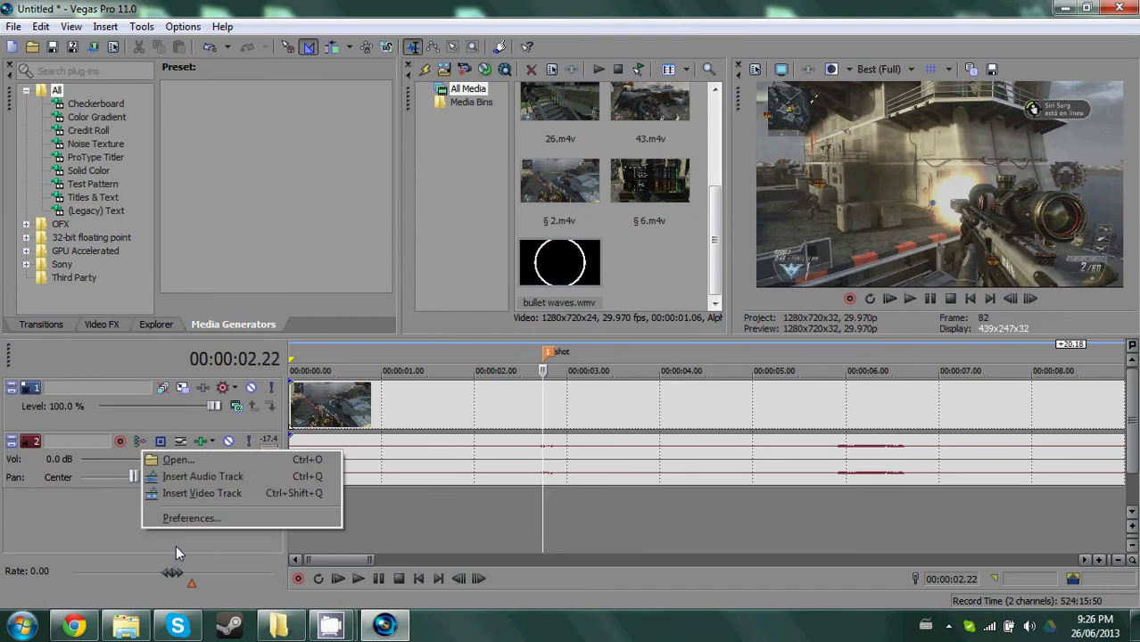
{"action": "left_click", "coordinate": [195, 497]}
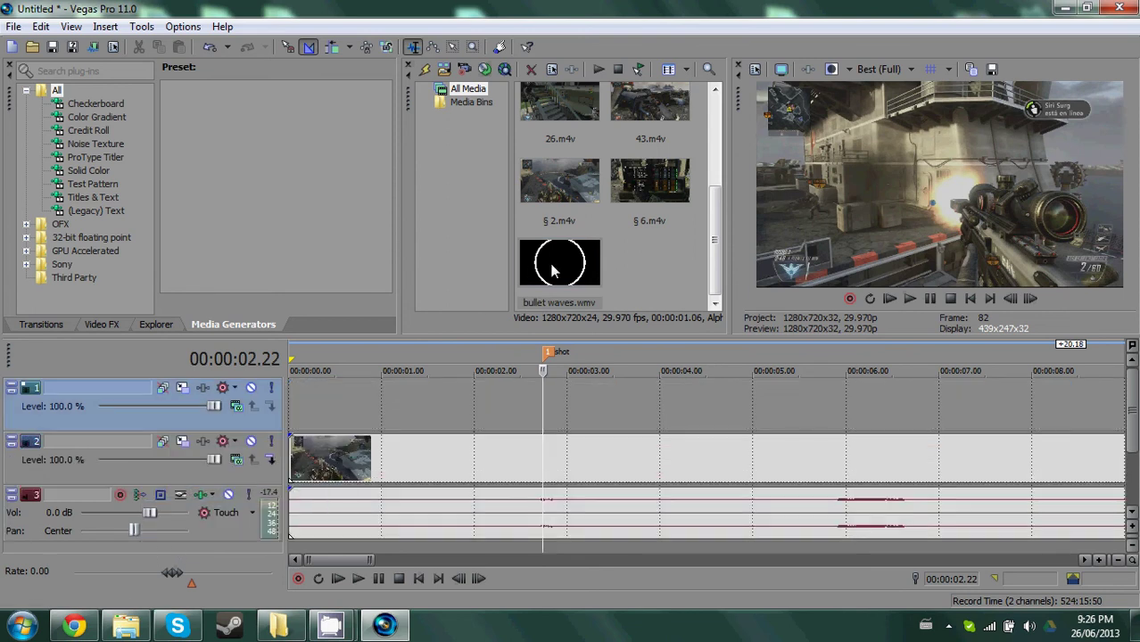
{"action": "mouse_move", "coordinate": [559, 263]}
{"action": "left_mouse_down"}
{"action": "mouse_move", "coordinate": [477, 380]}
{"action": "mouse_move", "coordinate": [546, 392]}
{"action": "left_mouse_up"}
{"action": "key", "text": "space"}
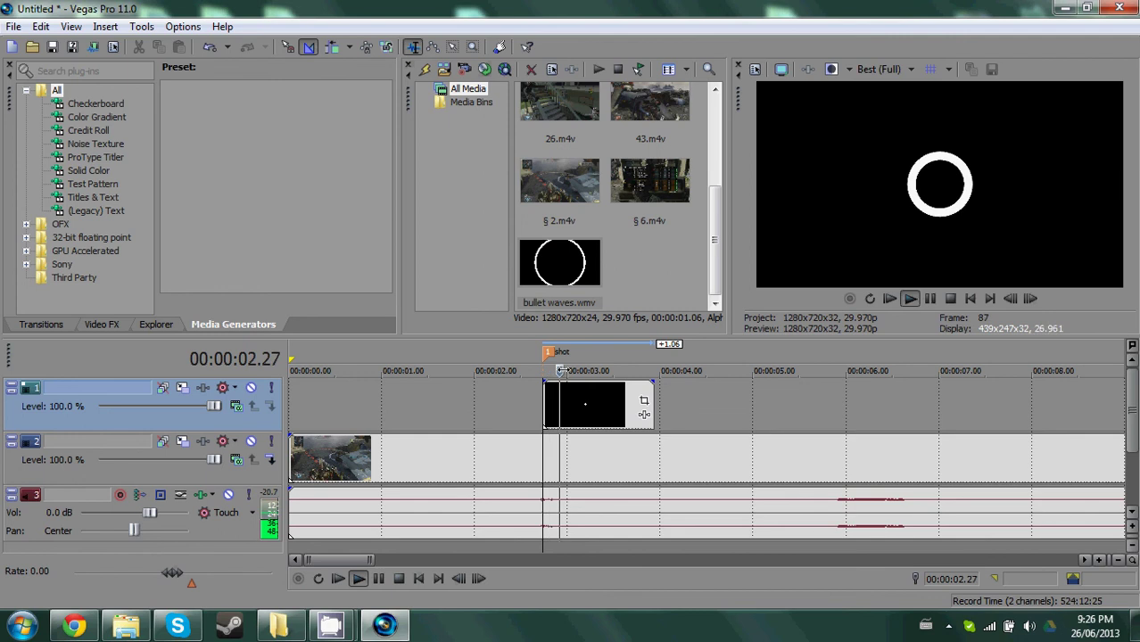
{"action": "key", "text": "space"}
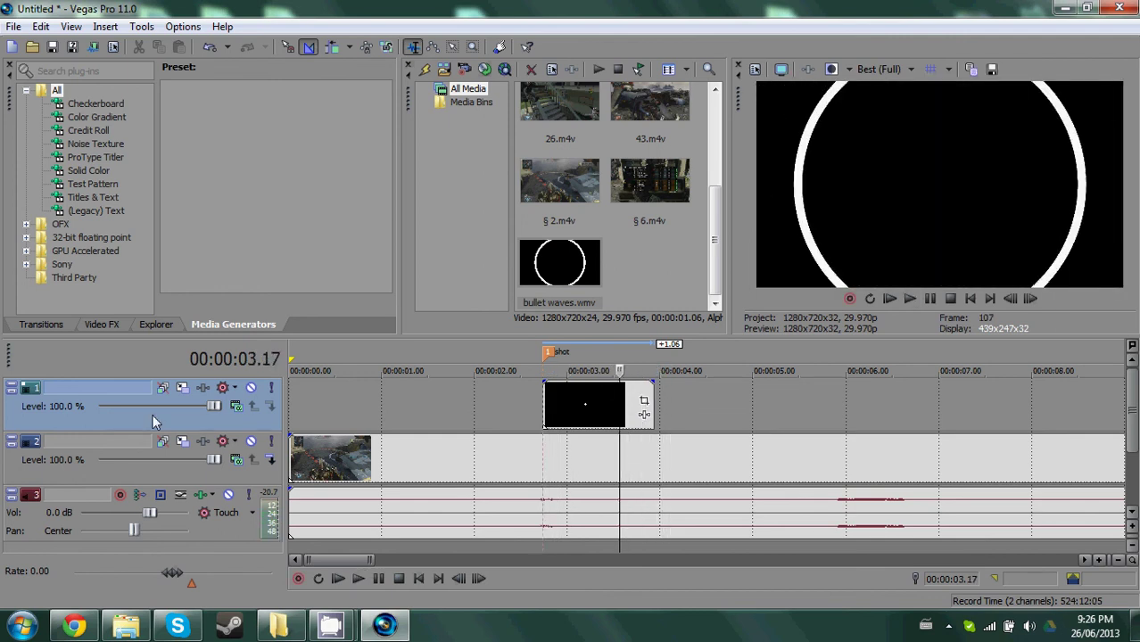
Step: Set track 1's compositing mode to a custom Sony Height Map compositor
{"action": "left_click", "coordinate": [237, 407]}
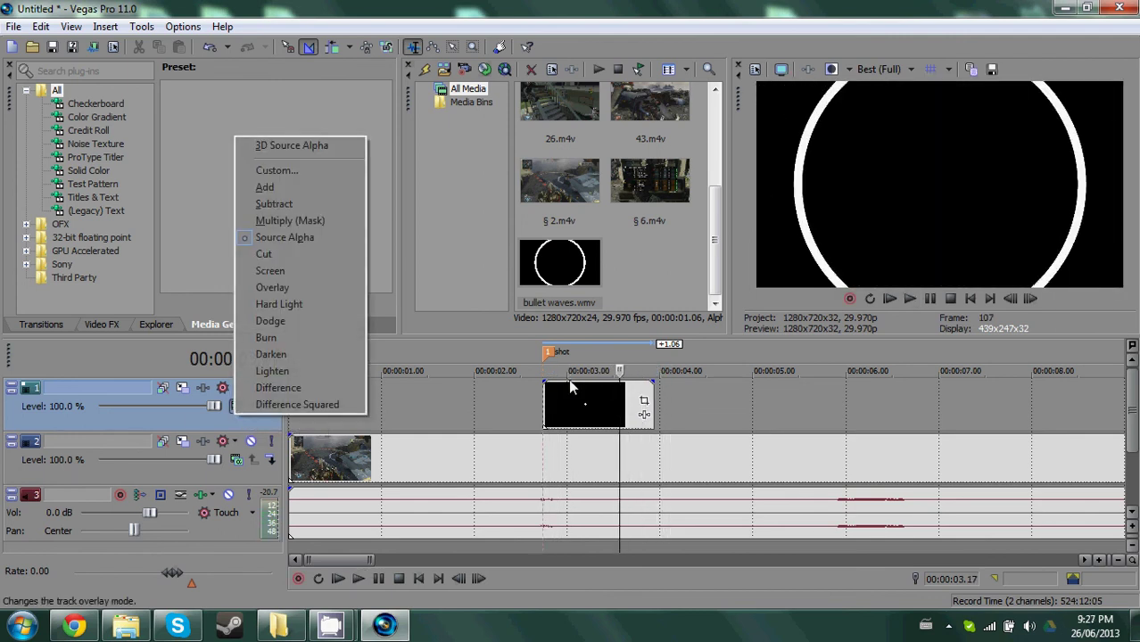
{"action": "left_click", "coordinate": [324, 169]}
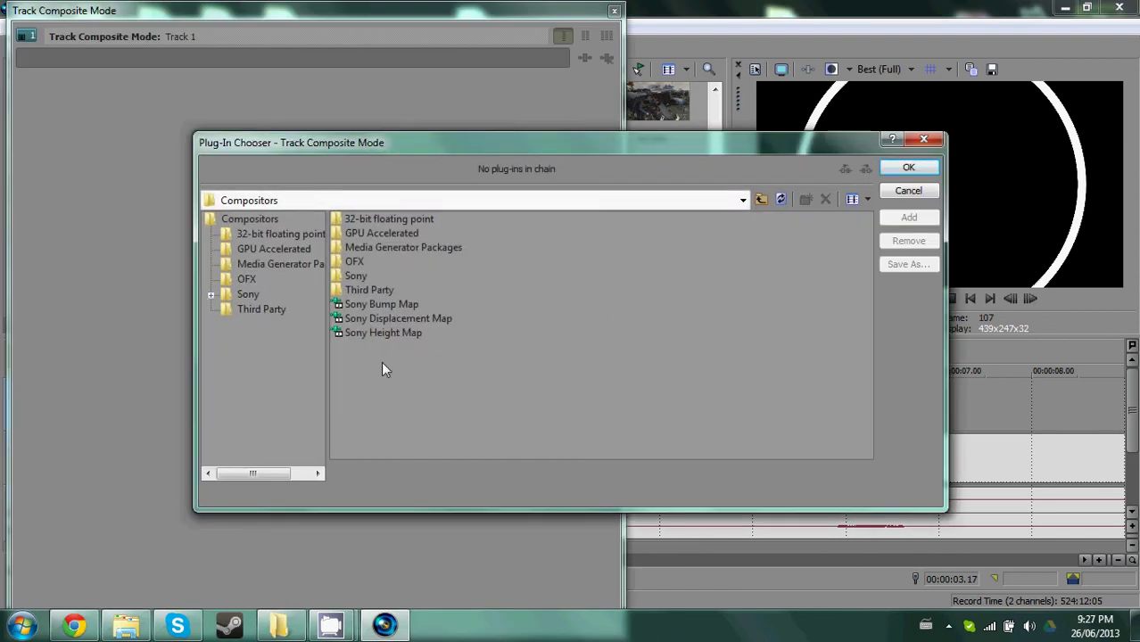
{"action": "left_click", "coordinate": [393, 335]}
{"action": "left_click", "coordinate": [903, 219]}
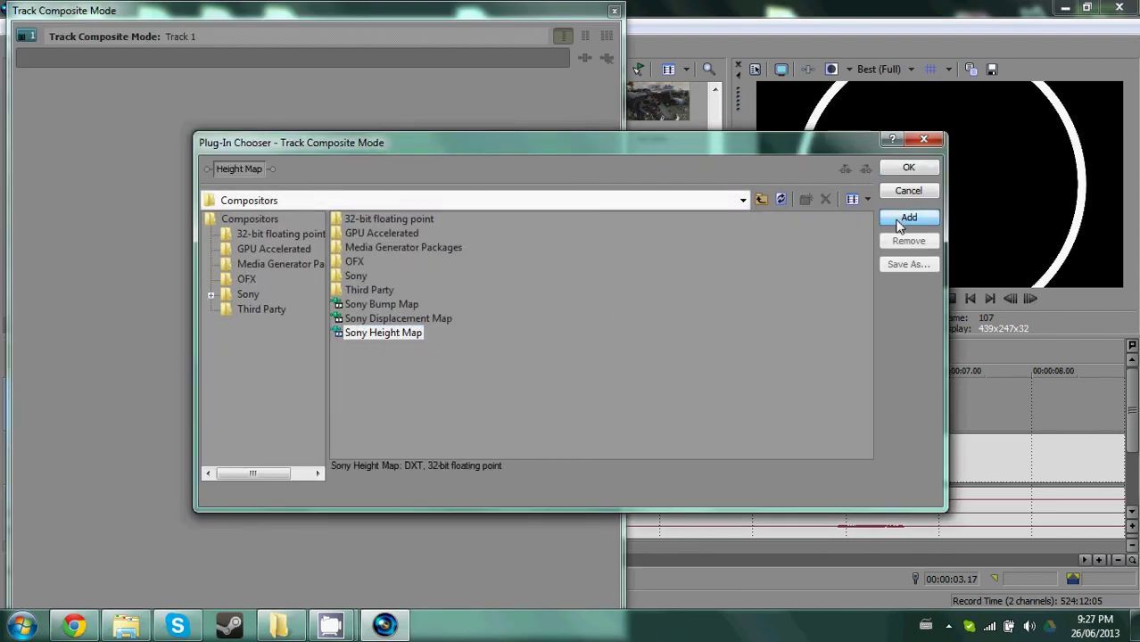
{"action": "left_click", "coordinate": [903, 169]}
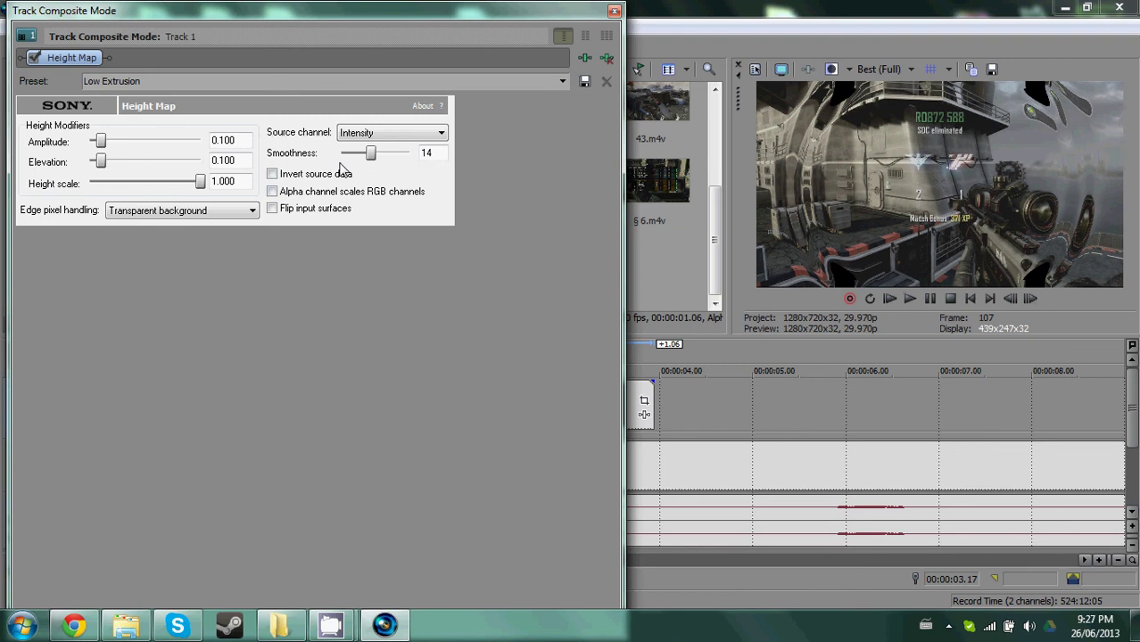
Step: Set Height Map edge pixels to wrap around, keeping Intensity as the source channel
{"action": "left_click", "coordinate": [181, 214]}
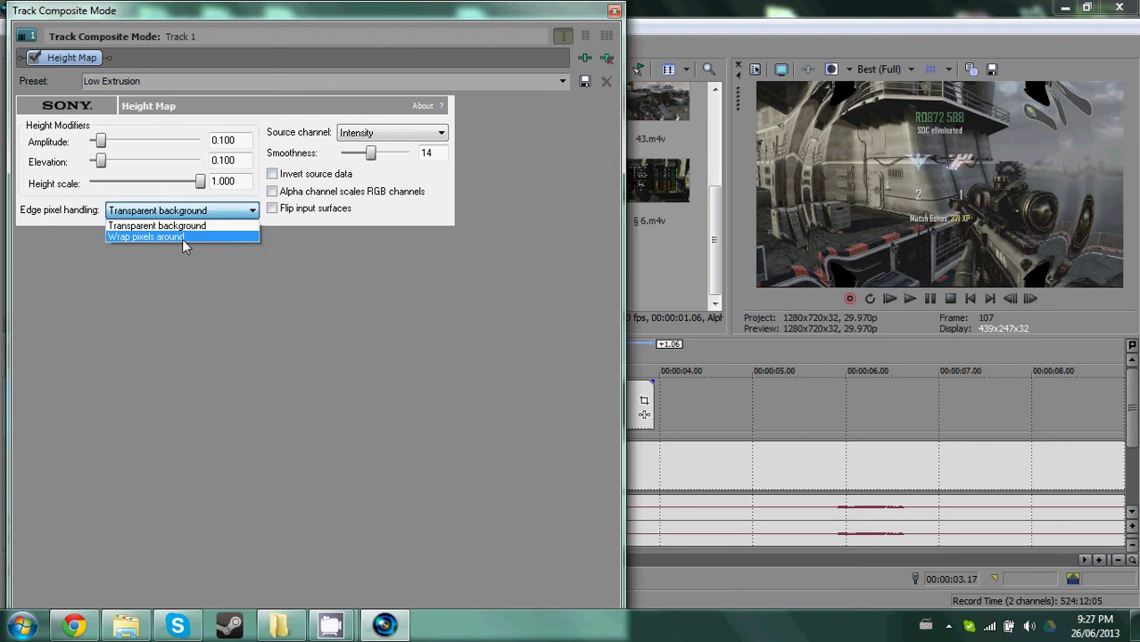
{"action": "left_click", "coordinate": [182, 238]}
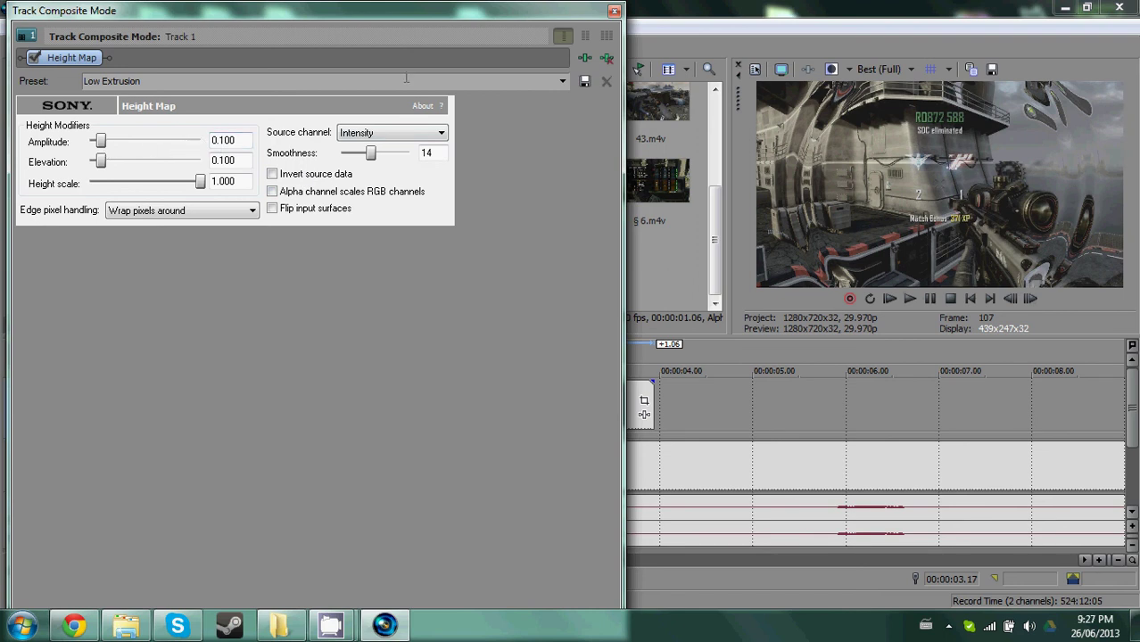
{"action": "left_click", "coordinate": [365, 134]}
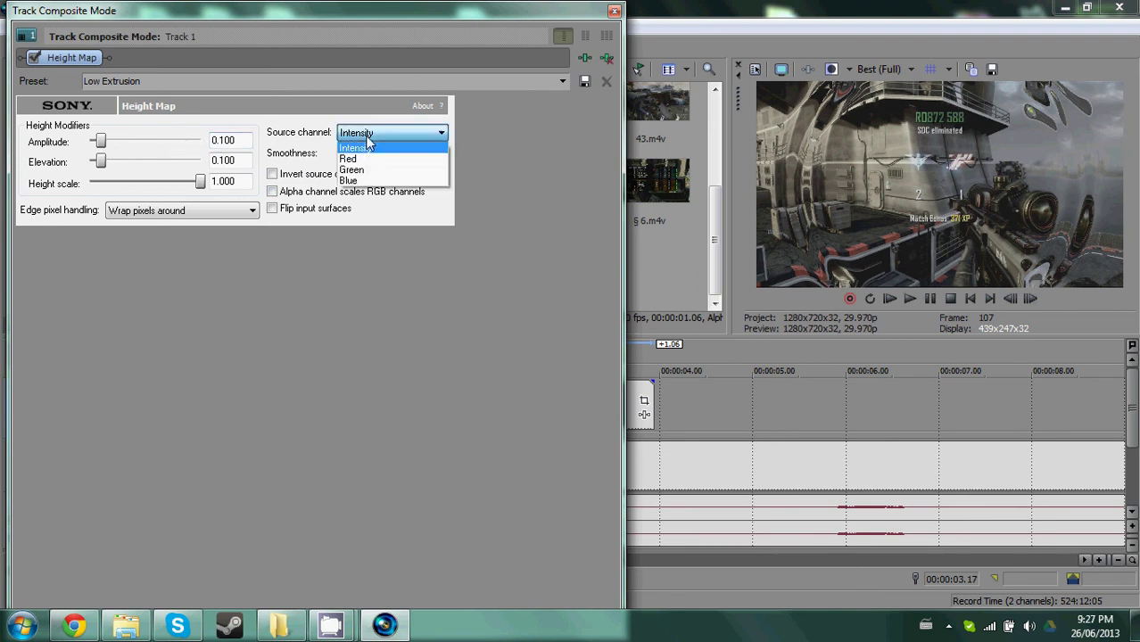
{"action": "left_click", "coordinate": [486, 111]}
Step: Play the distorted ring over the gameplay from just before the ring clip
{"action": "left_click", "coordinate": [613, 11]}
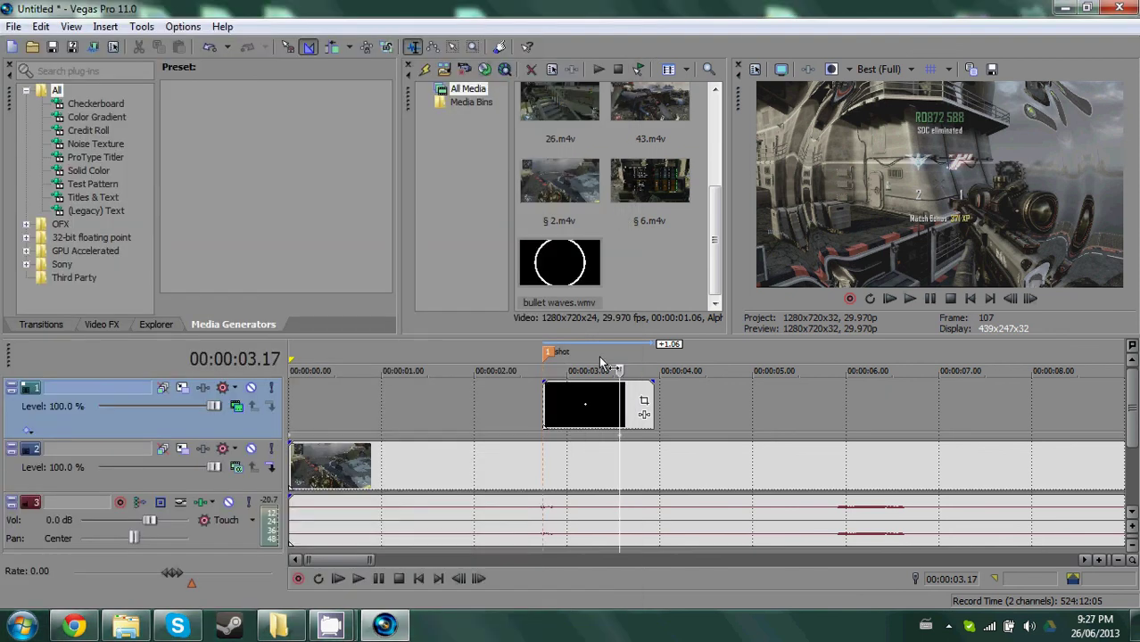
{"action": "left_click_drag", "start_coordinate": [617, 420], "coordinate": [514, 420]}
{"action": "key", "text": "space"}
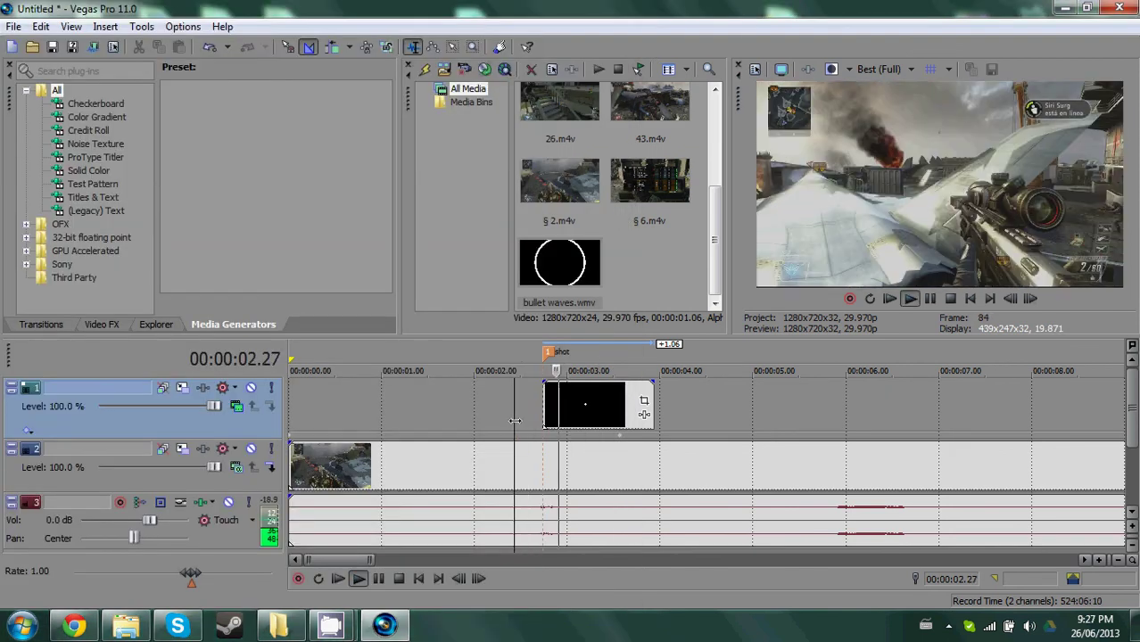
{"action": "key", "text": "space"}
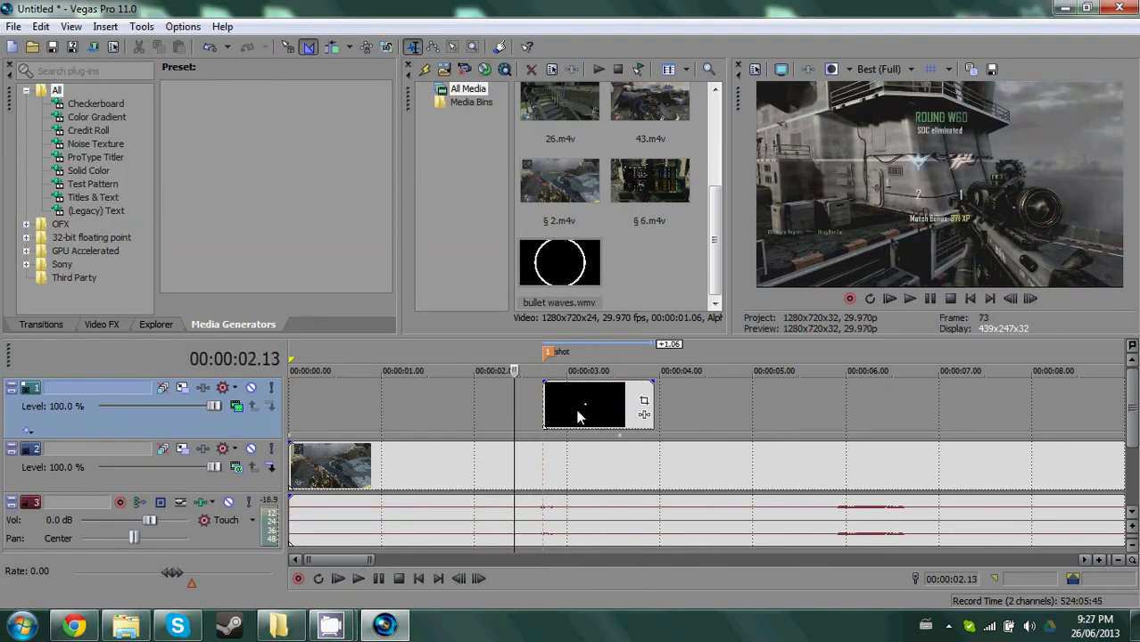
Step: Reopen the custom Height Map settings, set edge pixels to wrap around, and preview
{"action": "left_click", "coordinate": [237, 407]}
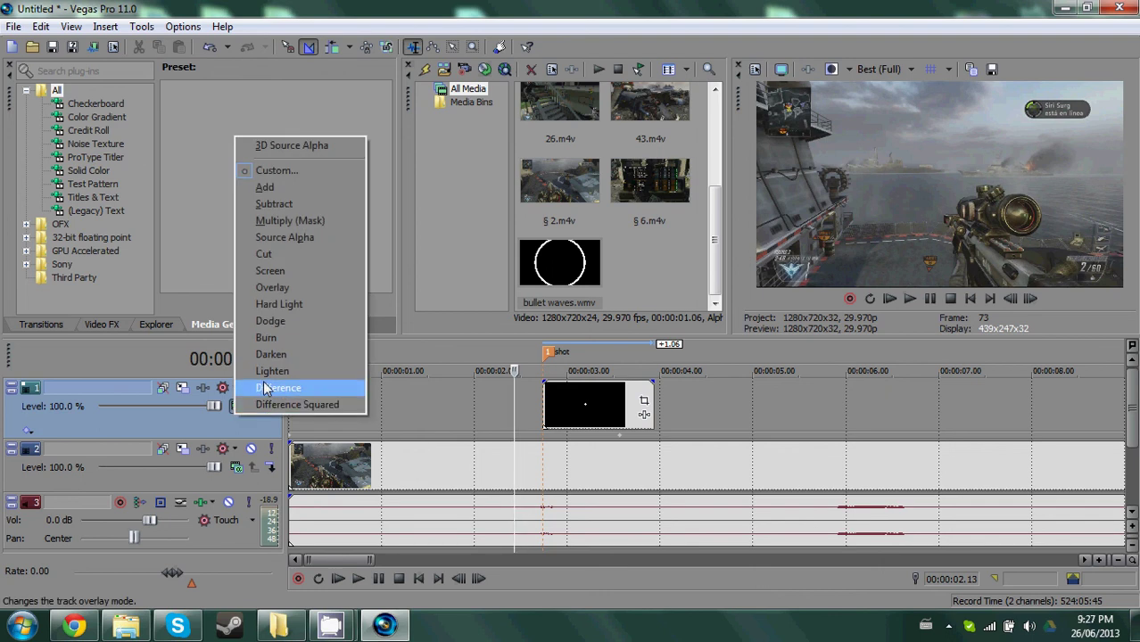
{"action": "left_click", "coordinate": [255, 171]}
{"action": "left_click", "coordinate": [209, 210]}
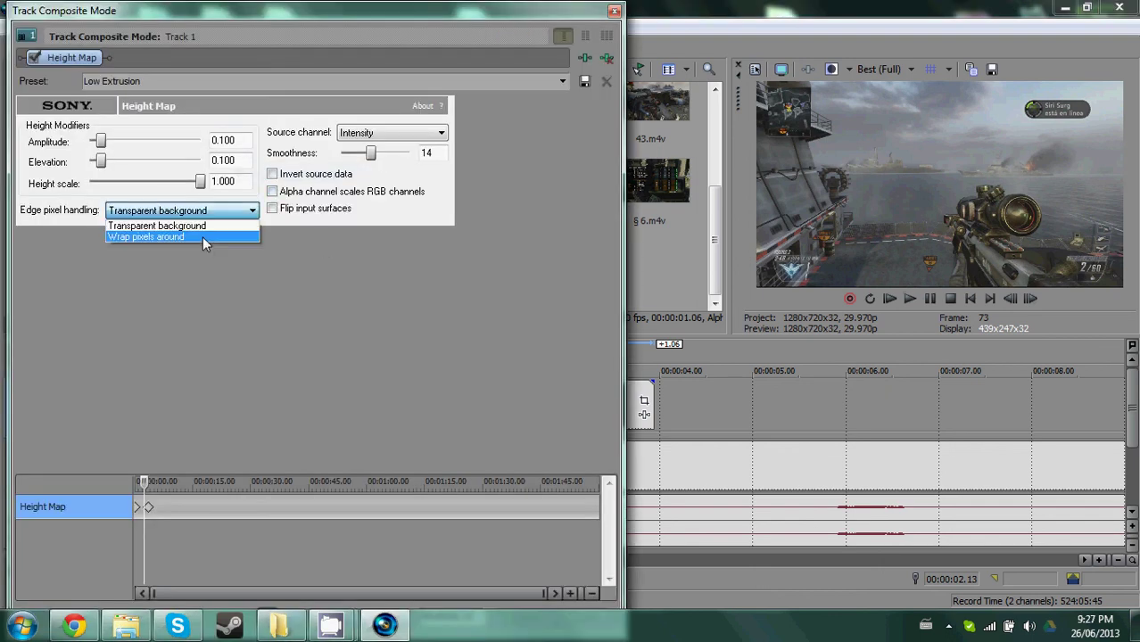
{"action": "left_click", "coordinate": [202, 235]}
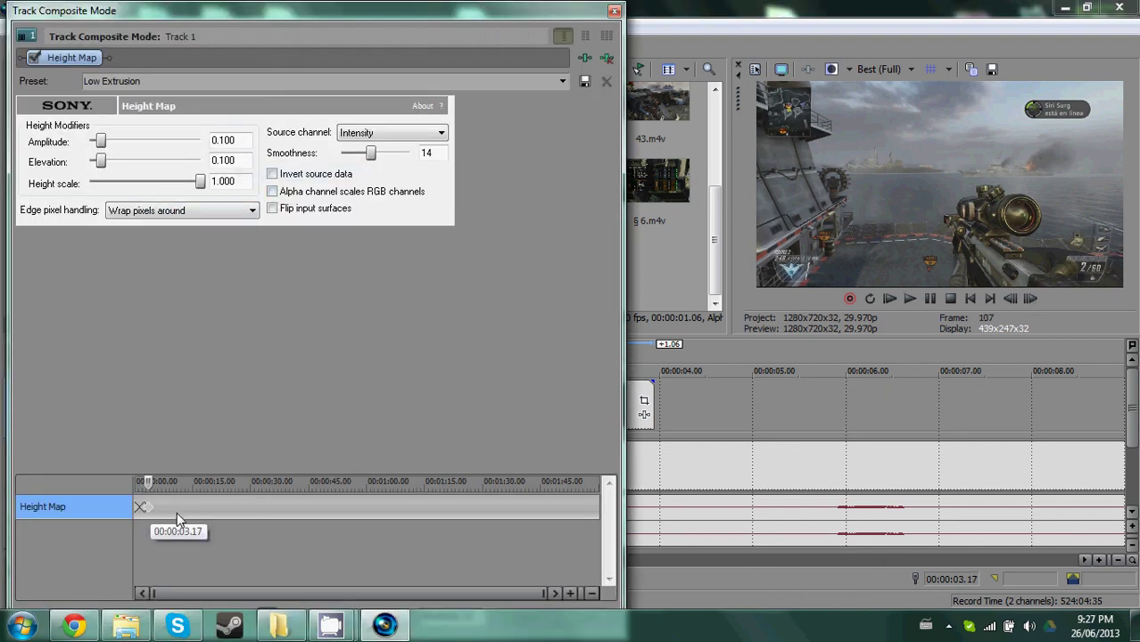
{"action": "key", "text": "space"}
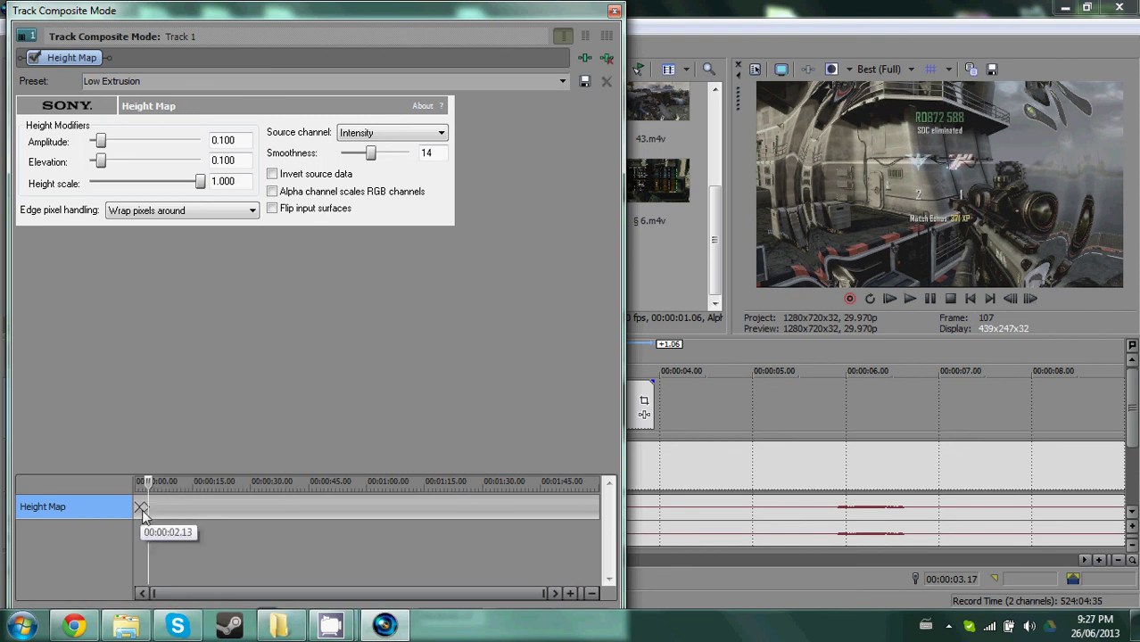
Step: Set wrap-around edge handling at the effect's start keyframe position and close the window
{"action": "left_click", "coordinate": [141, 506]}
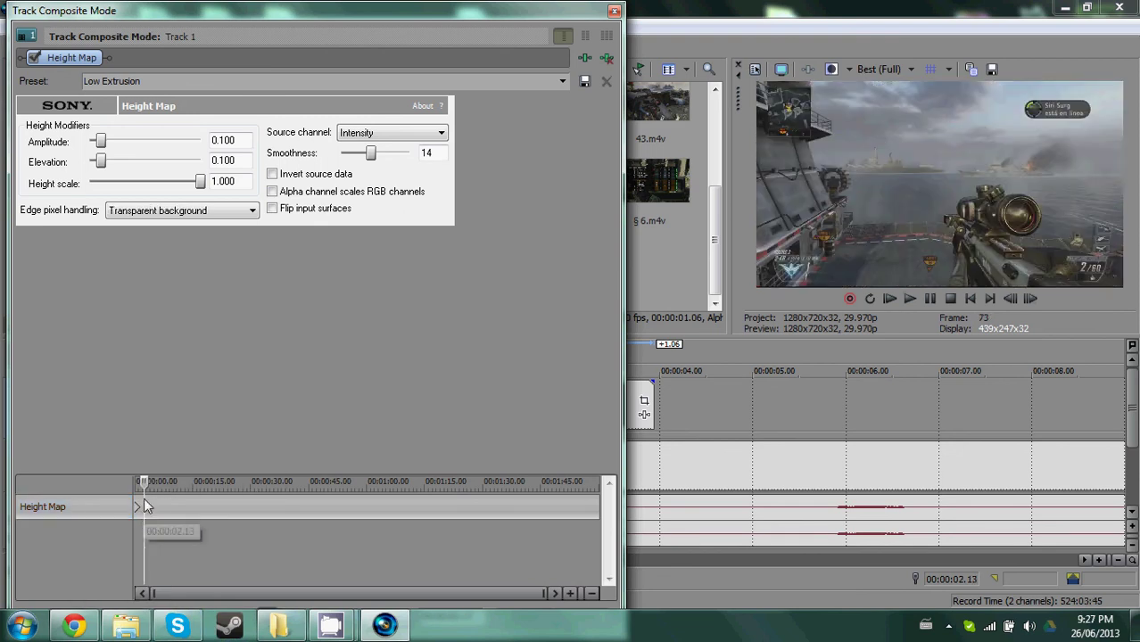
{"action": "left_click", "coordinate": [172, 212]}
{"action": "left_click", "coordinate": [170, 256]}
{"action": "left_click_drag", "start_coordinate": [143, 484], "coordinate": [123, 487]}
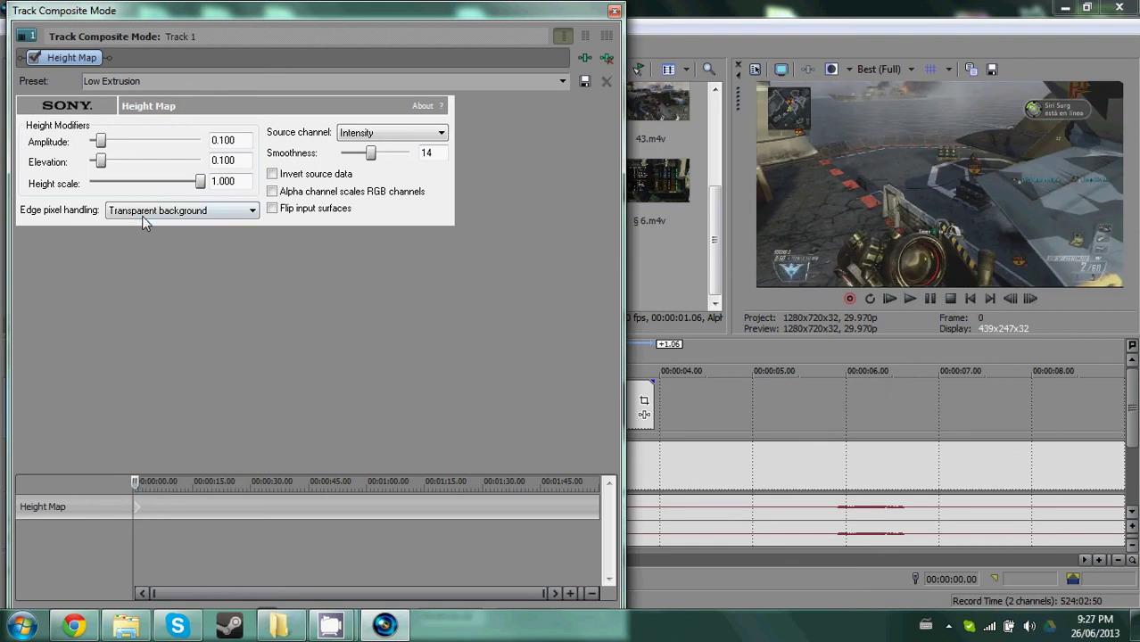
{"action": "left_click", "coordinate": [142, 214]}
{"action": "left_click", "coordinate": [144, 235]}
{"action": "left_click", "coordinate": [613, 10]}
Step: Play the composited ring from about 00:00:02.16, then stop playback
{"action": "left_click", "coordinate": [524, 402]}
{"action": "key", "text": "space"}
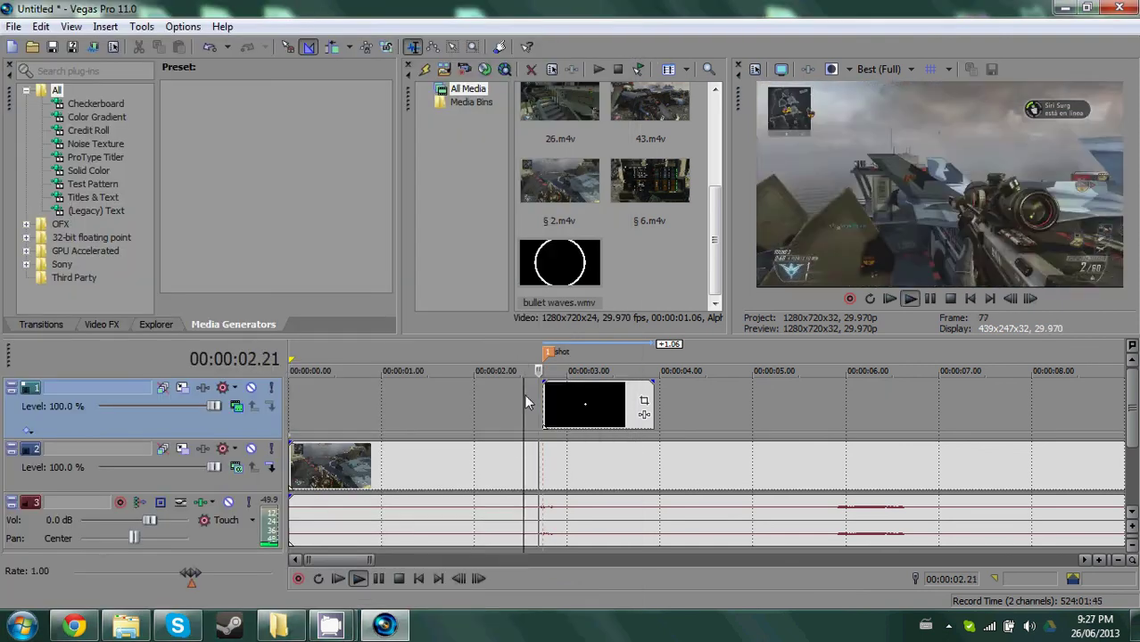
{"action": "key", "text": "space"}
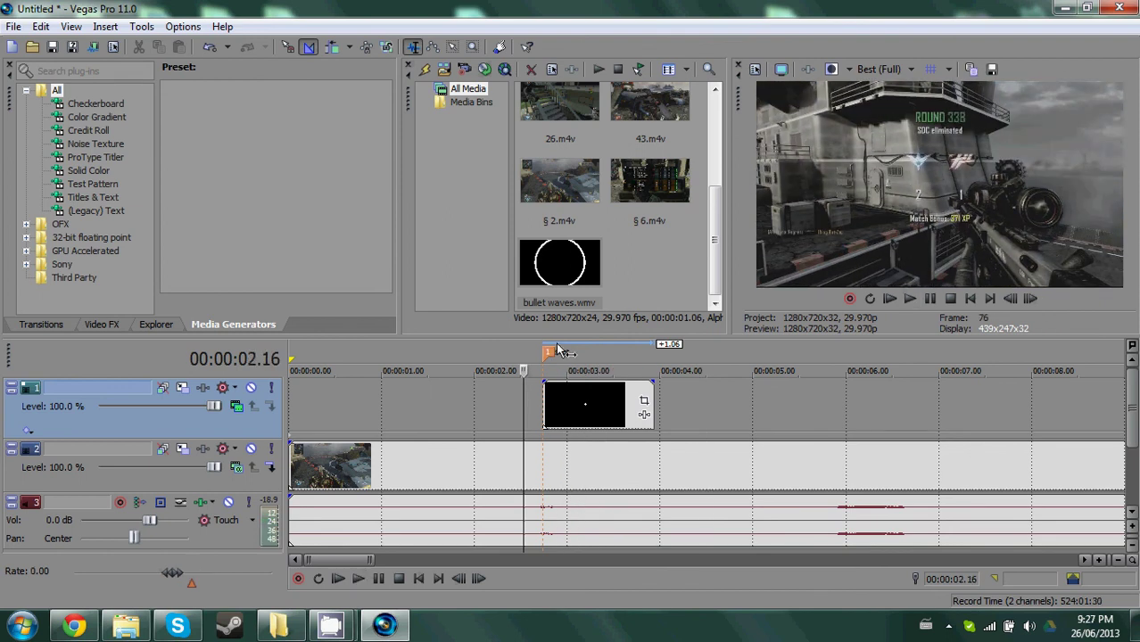